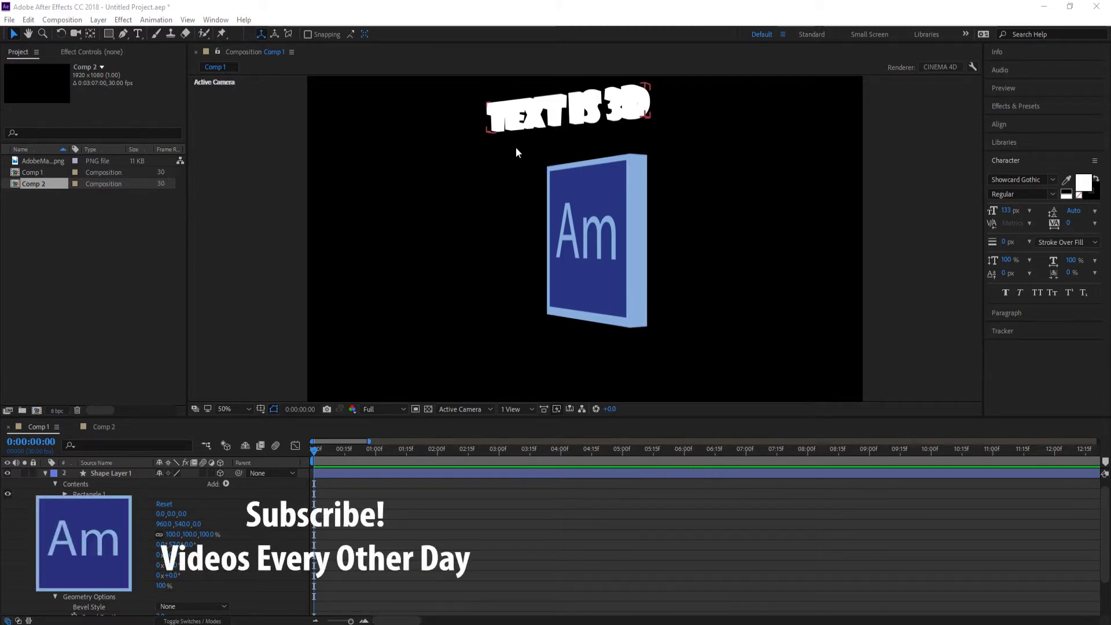
- Set Shape Layer 1's Orientation Y to 284° so the Am block turns sideways
{"action": "scroll", "coordinate": [279, 541], "scroll_direction": "down", "scroll_amount": 2}
{"action": "left_click", "coordinate": [45, 610]}
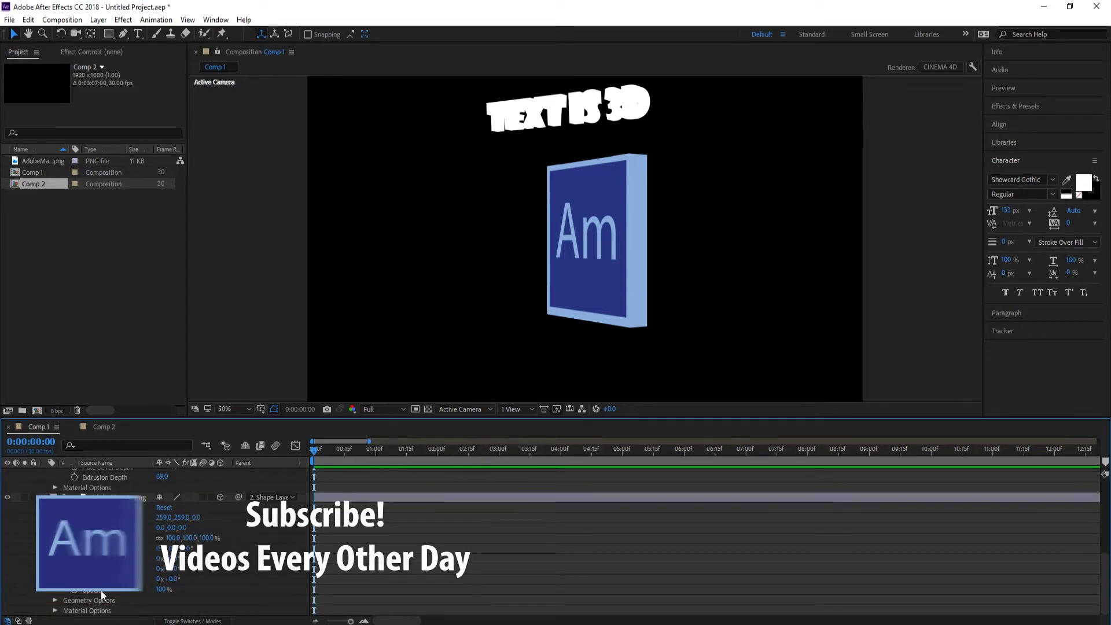
{"action": "scroll", "coordinate": [96, 534], "scroll_direction": "up", "scroll_amount": 2}
{"action": "scroll", "coordinate": [95, 525], "scroll_direction": "up", "scroll_amount": 3}
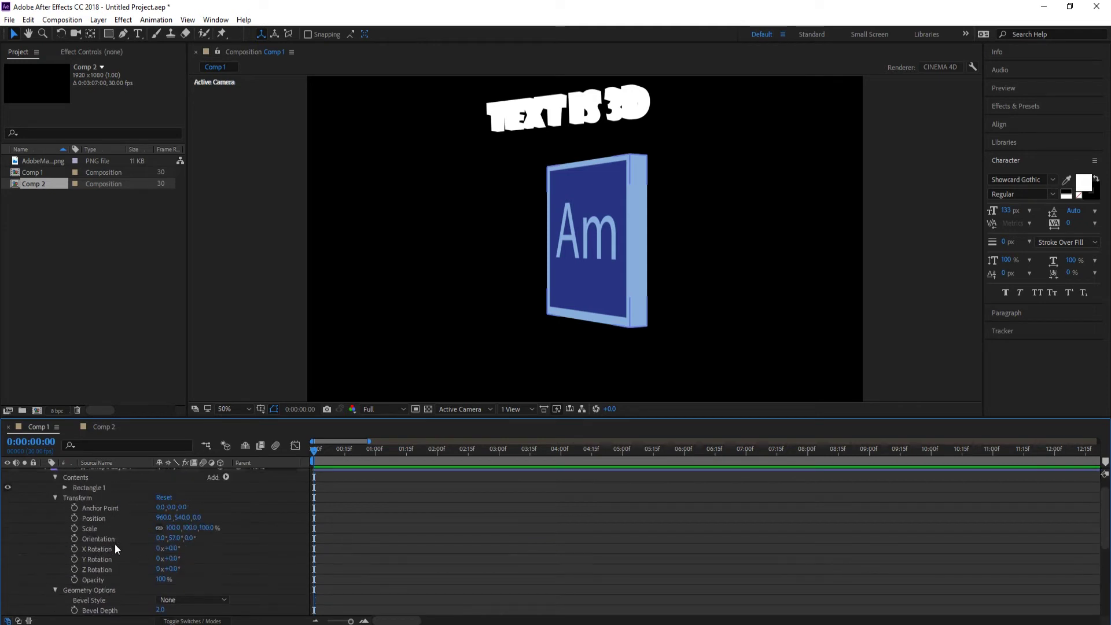
{"action": "left_click_drag", "start_coordinate": [174, 538], "coordinate": [104, 557]}
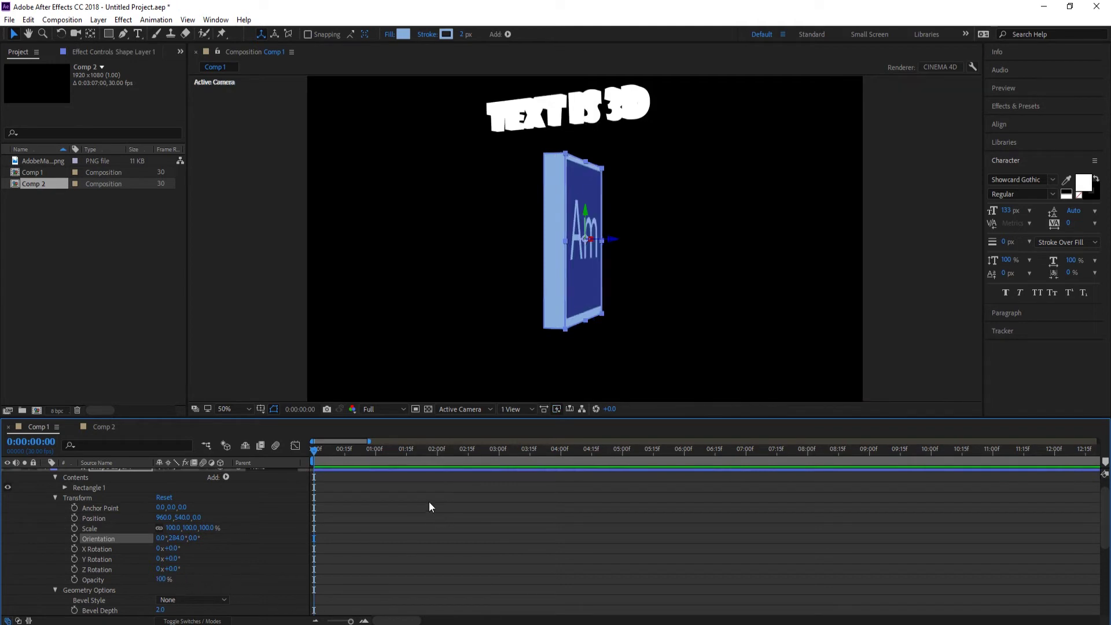
{"action": "scroll", "coordinate": [431, 512], "scroll_direction": "up", "scroll_amount": 2}
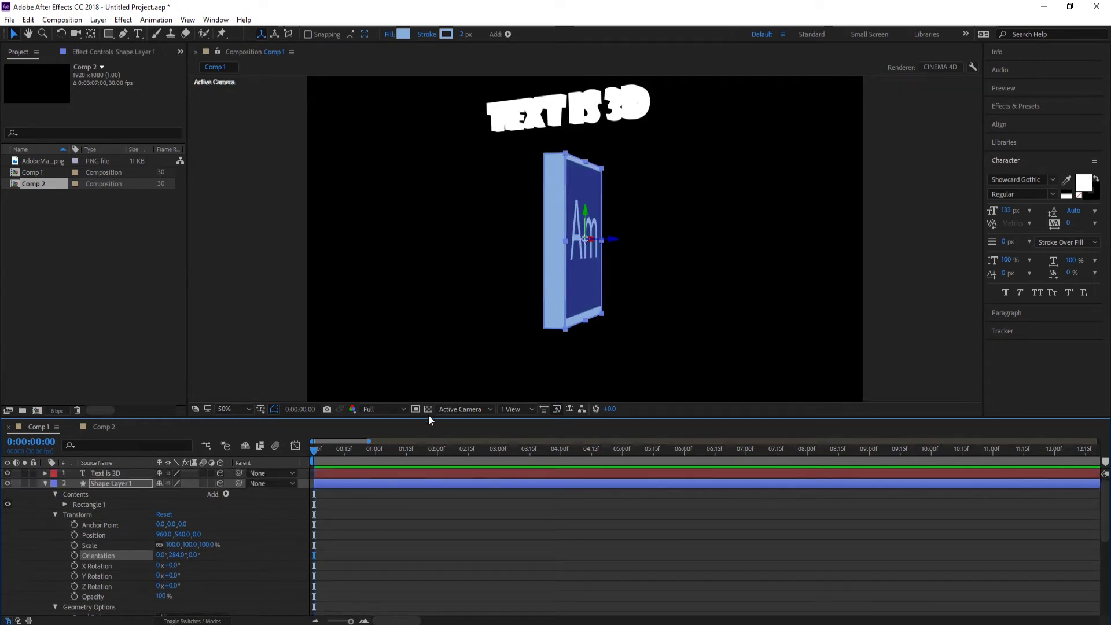
- In Comp 2's Composition Settings, keep CINEMA 4D as the 3D renderer and confirm
{"action": "left_click", "coordinate": [96, 429]}
{"action": "left_click", "coordinate": [61, 20]}
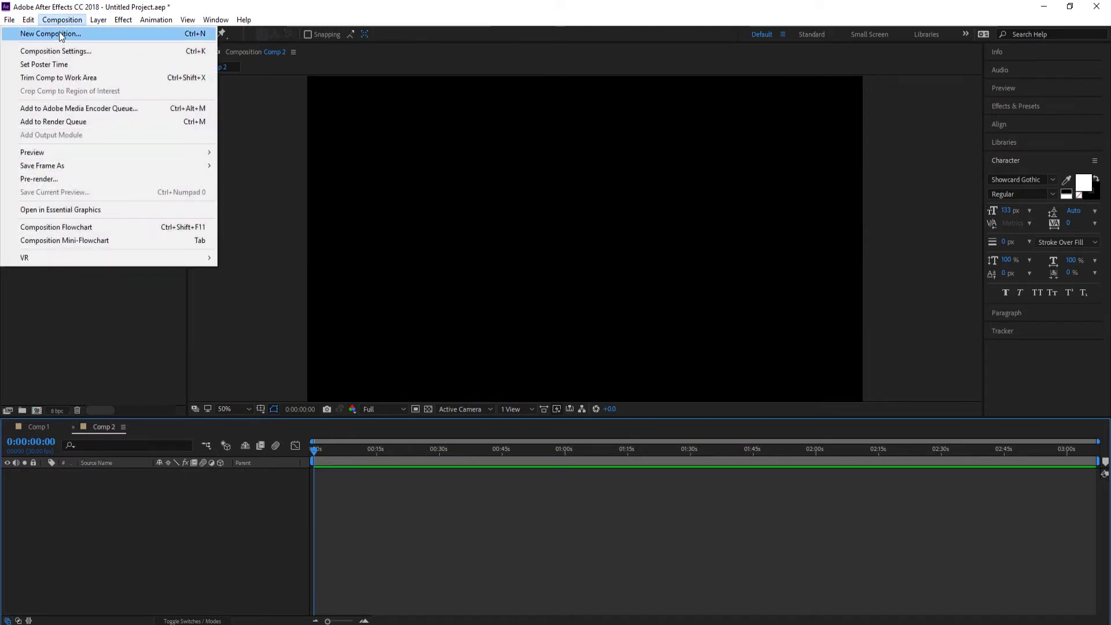
{"action": "left_click", "coordinate": [62, 52]}
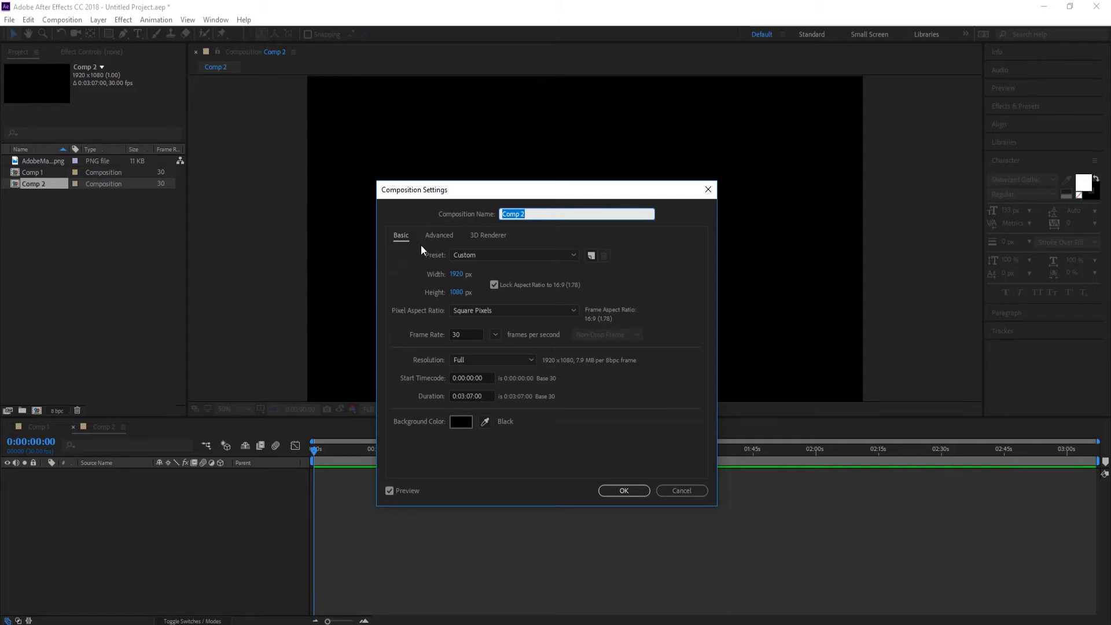
{"action": "left_click", "coordinate": [489, 236]}
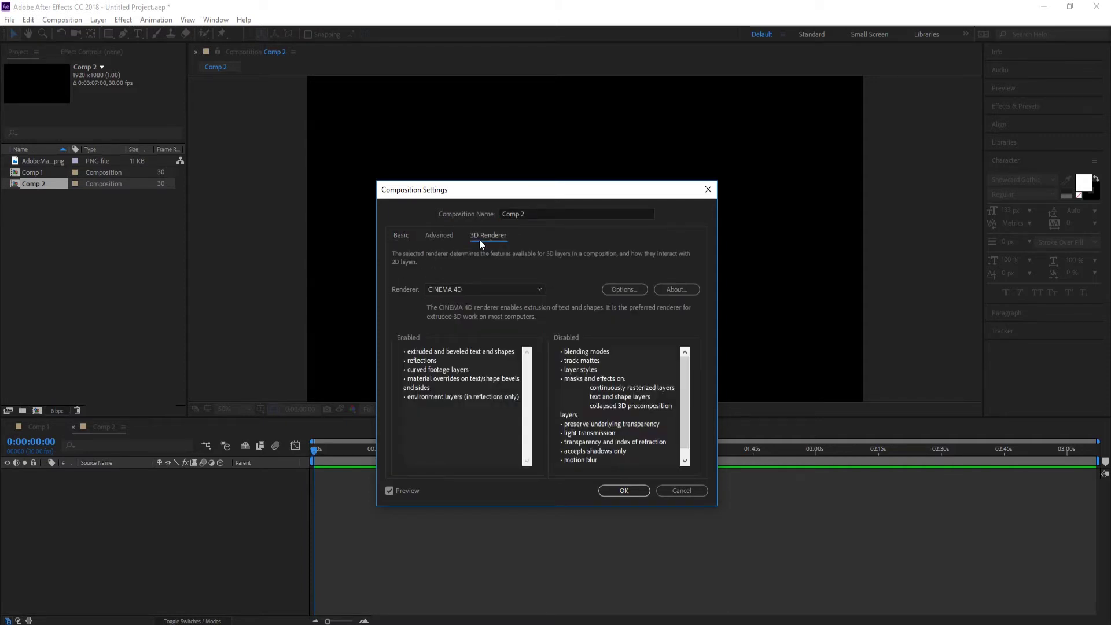
{"action": "left_click", "coordinate": [438, 234]}
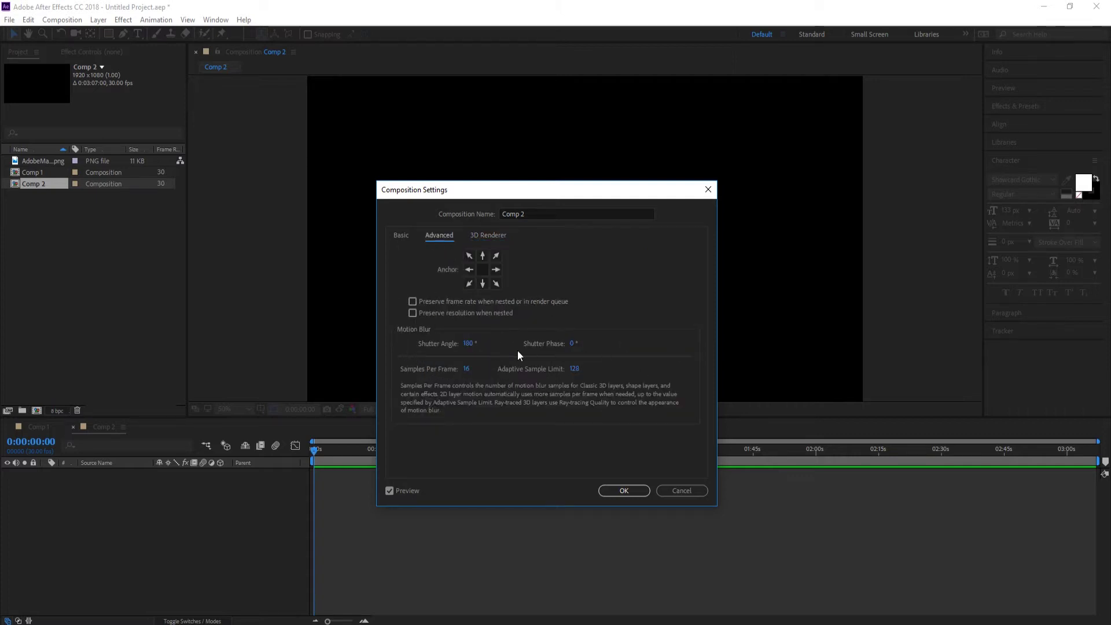
{"action": "left_click", "coordinate": [493, 234]}
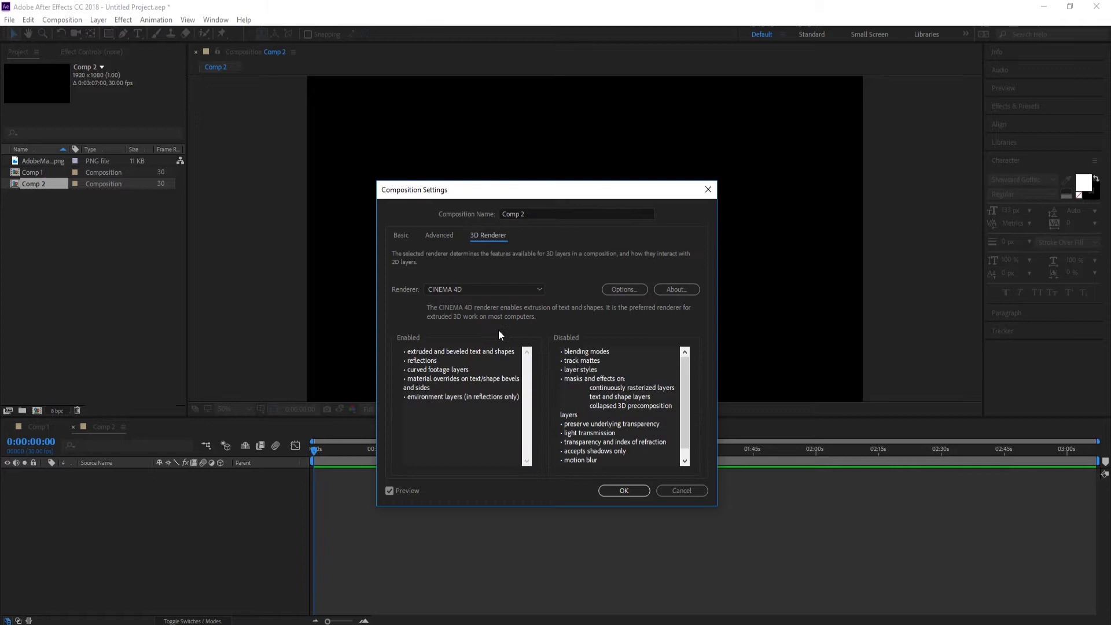
{"action": "left_click", "coordinate": [468, 290]}
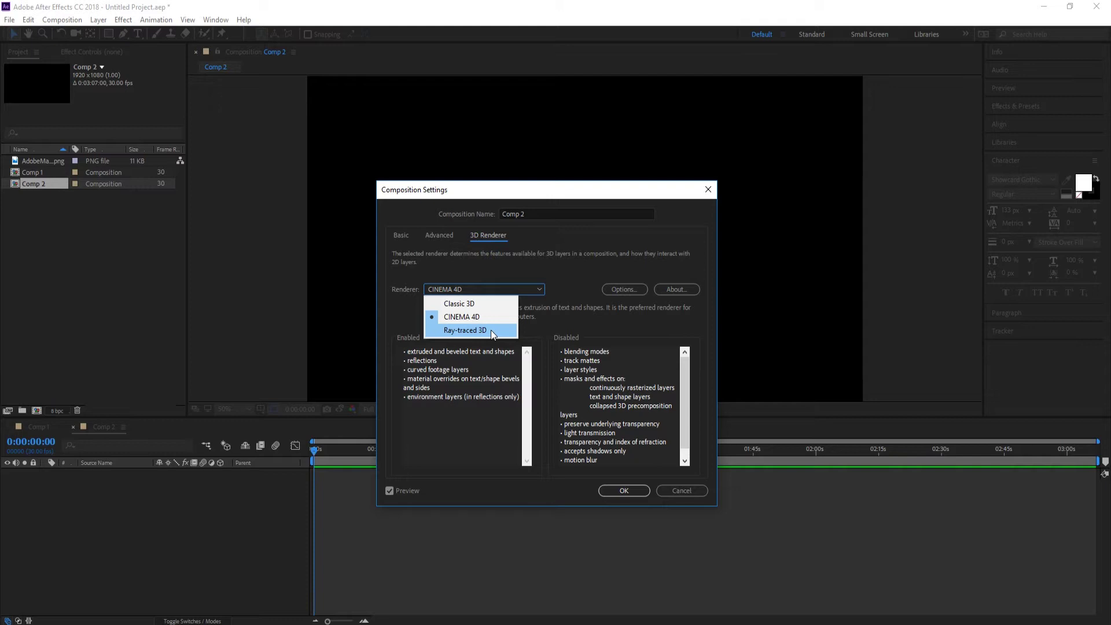
{"action": "left_click", "coordinate": [483, 317]}
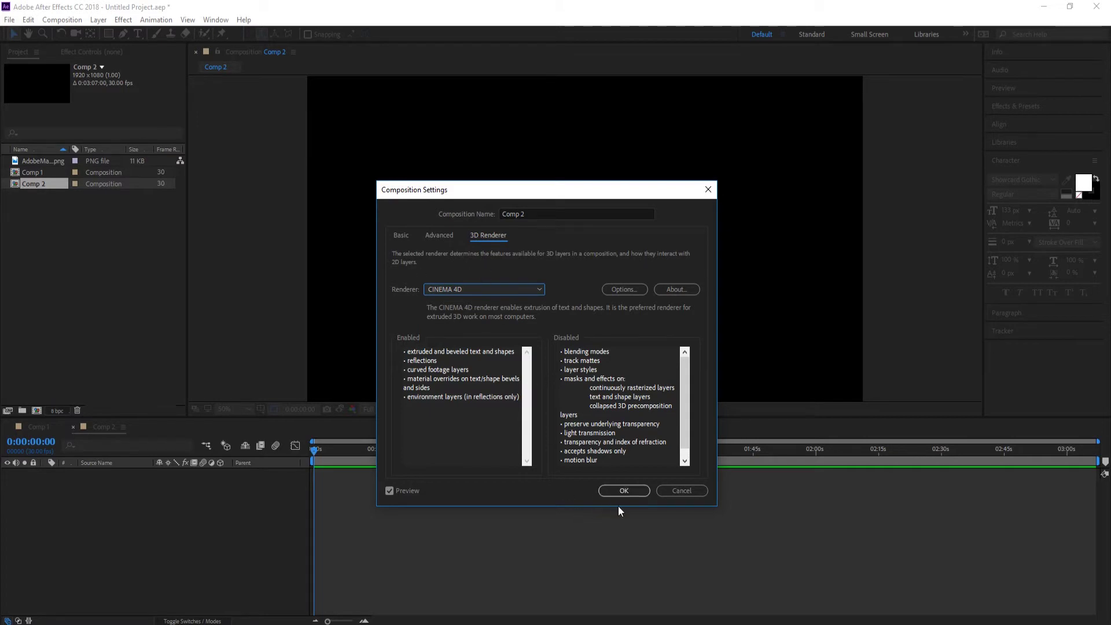
{"action": "left_click", "coordinate": [635, 494]}
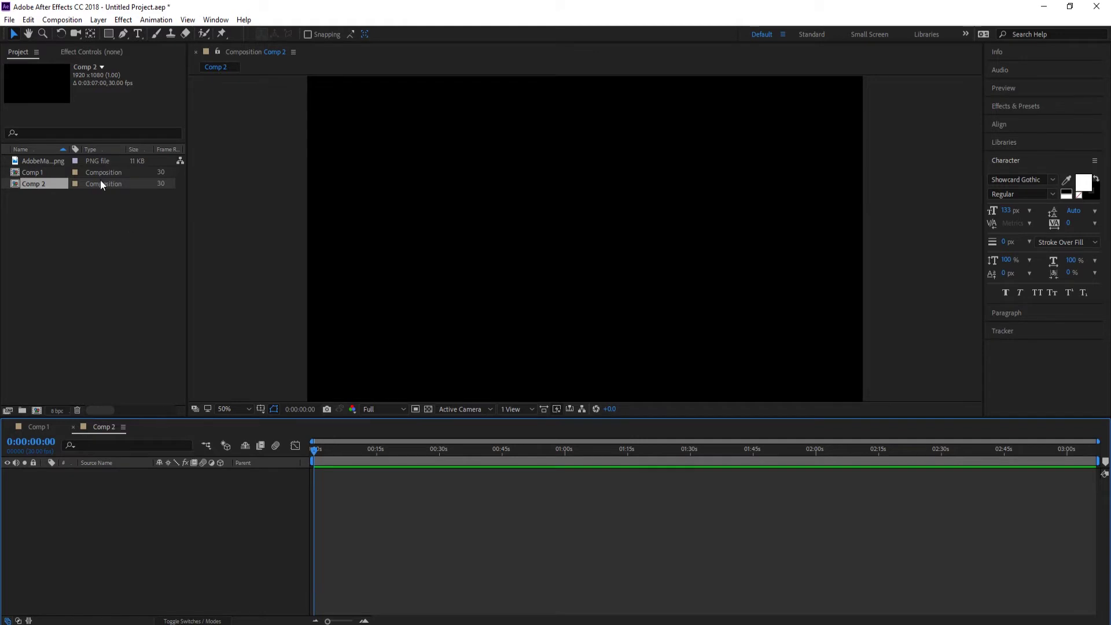
- Add AdobeMasters-Logo.png to Comp 2 and draw a rectangle covering the logo
{"action": "left_click_drag", "start_coordinate": [54, 162], "coordinate": [53, 503]}
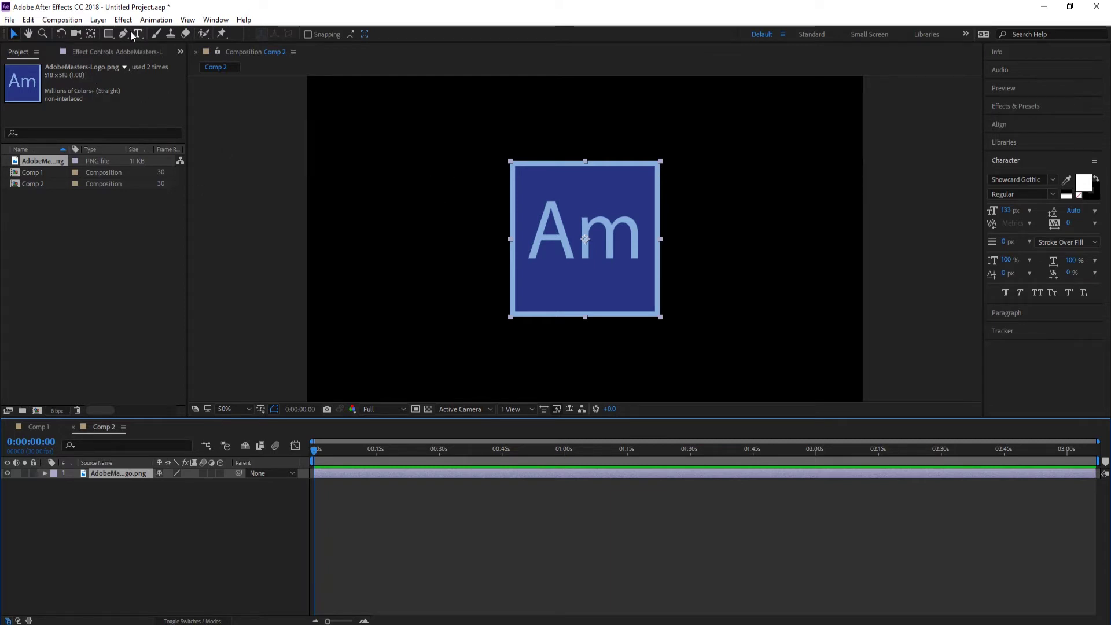
{"action": "left_click", "coordinate": [153, 513]}
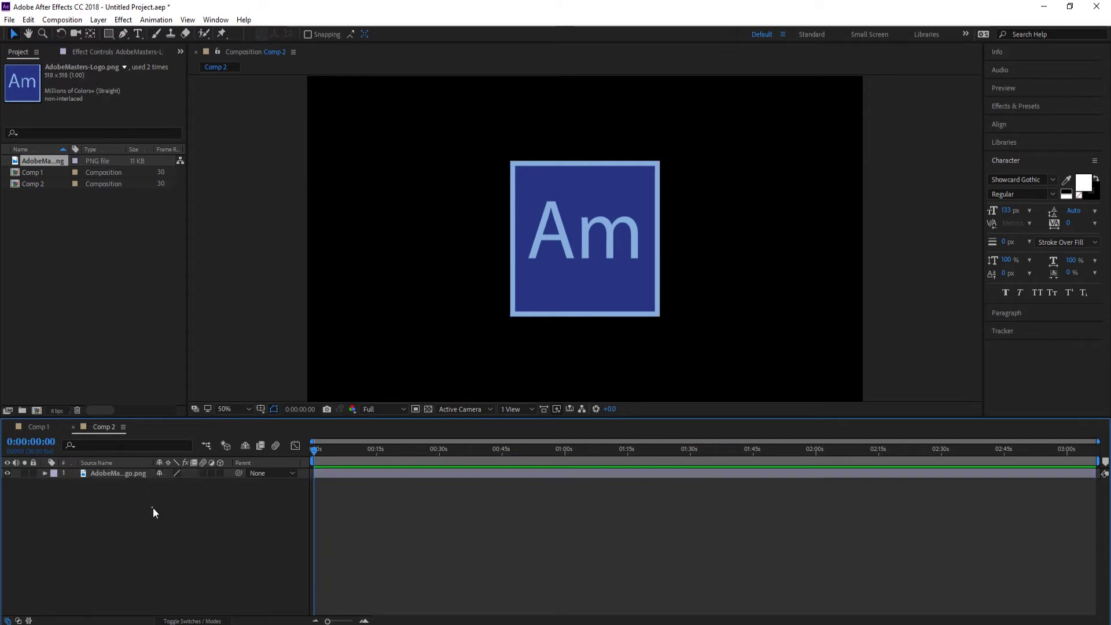
{"action": "left_click", "coordinate": [114, 34]}
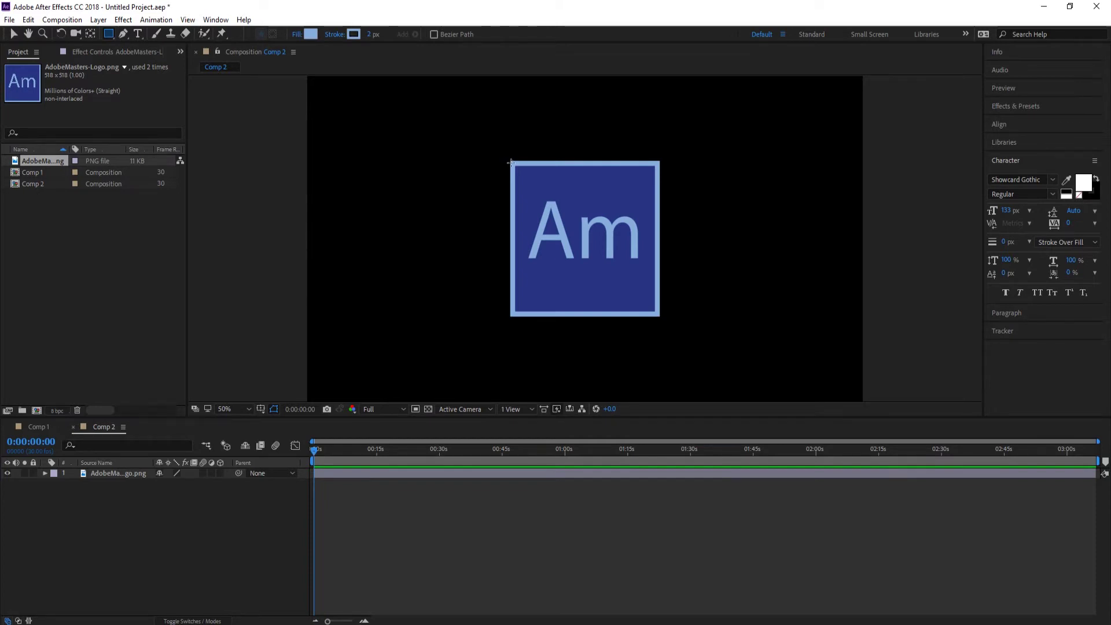
{"action": "left_click_drag", "start_coordinate": [510, 161], "coordinate": [659, 316]}
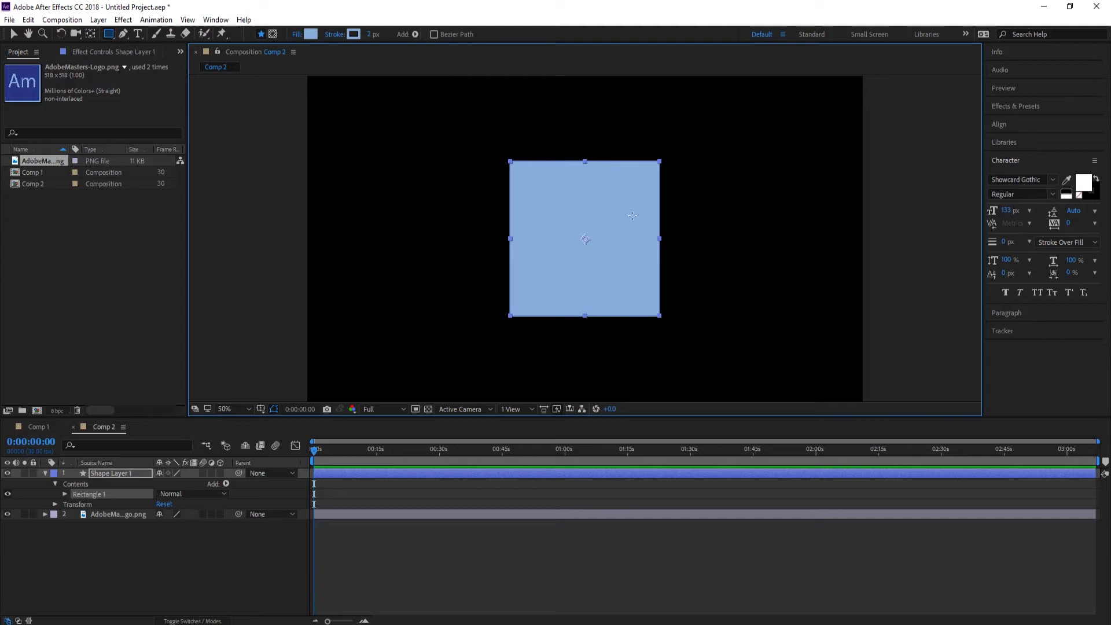
- Set the rectangle's fill colour to blue 055CC2
{"action": "left_click", "coordinate": [309, 35]}
{"action": "left_click", "coordinate": [250, 236]}
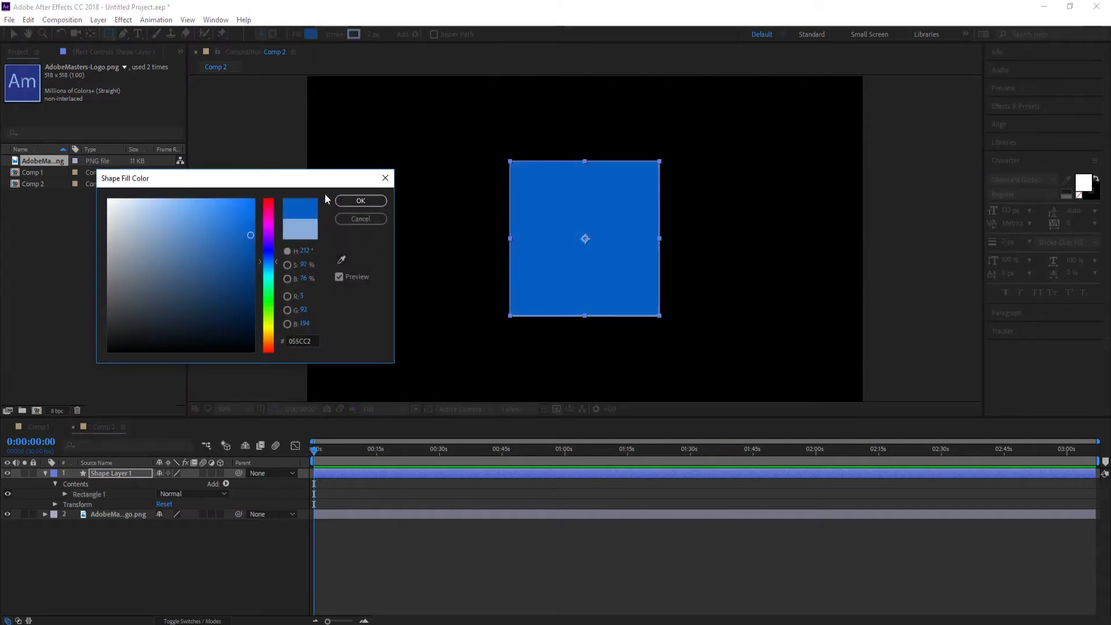
{"action": "left_click", "coordinate": [360, 200]}
- Set the rectangle's stroke colour to dark navy 081C34
{"action": "left_click", "coordinate": [352, 35]}
{"action": "left_click", "coordinate": [230, 320]}
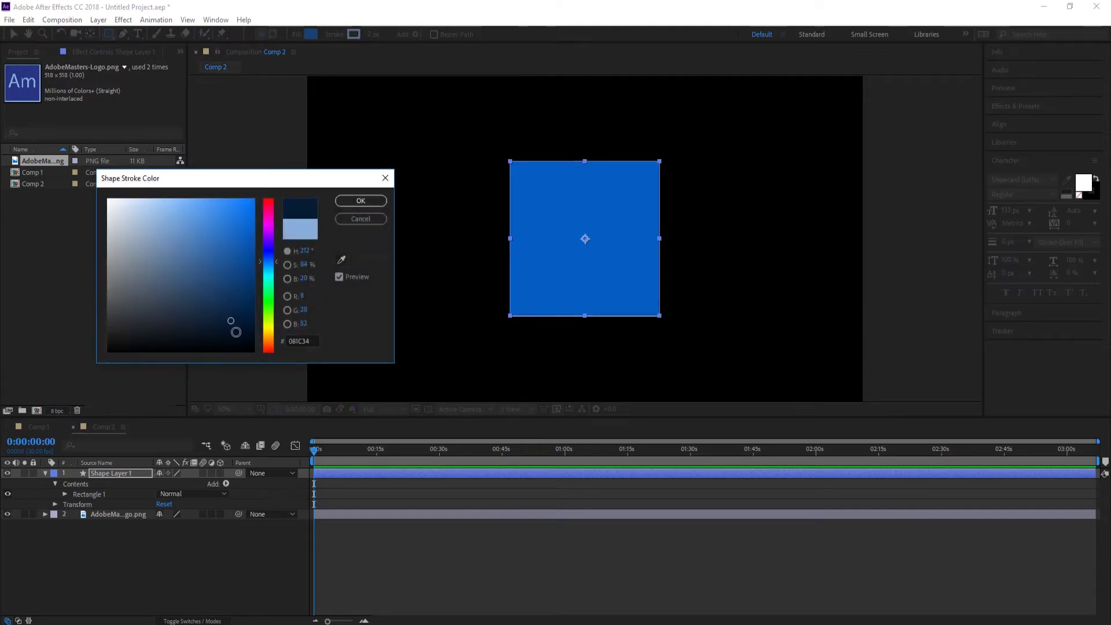
{"action": "left_click", "coordinate": [361, 200]}
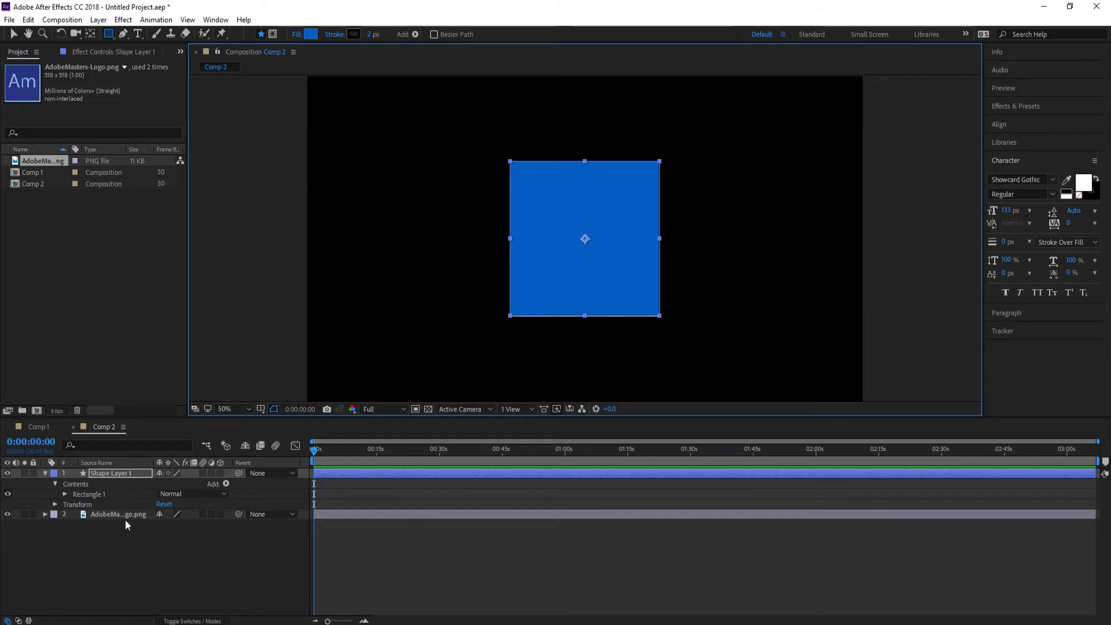
- Turn on 3D for Shape Layer 1 and the logo layer, and parent the logo to Shape Layer 1
{"action": "left_click", "coordinate": [220, 473]}
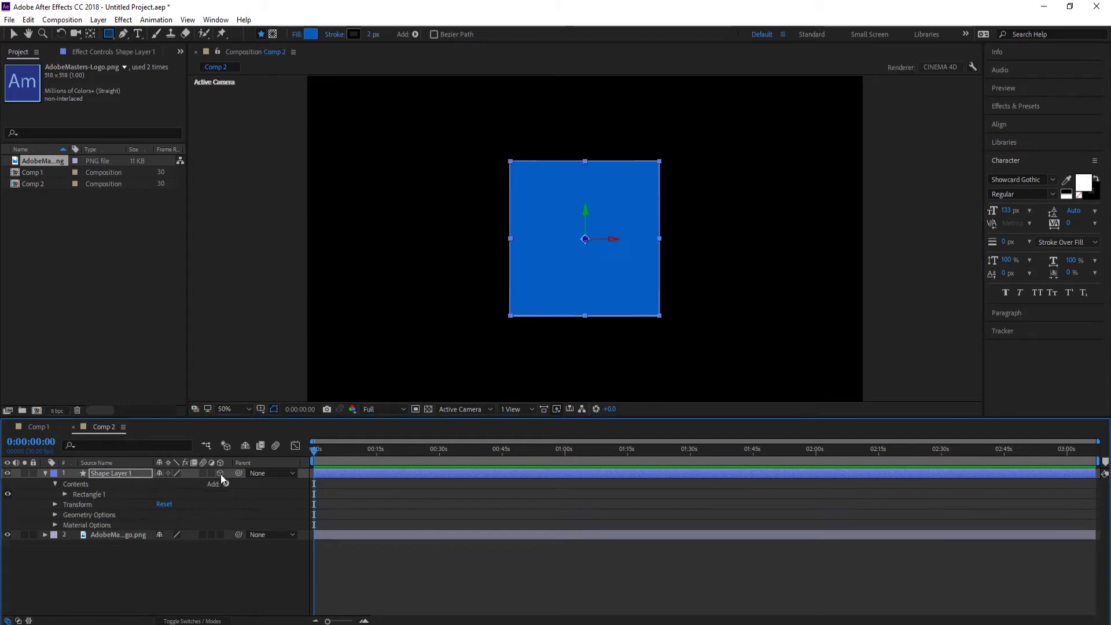
{"action": "left_click", "coordinate": [220, 535]}
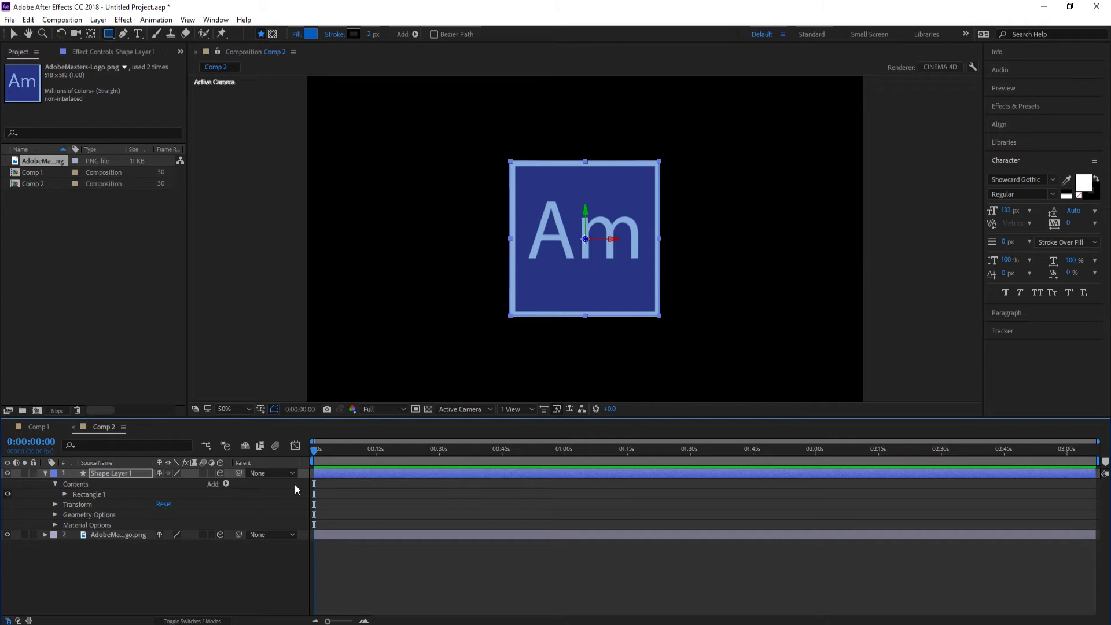
{"action": "left_click", "coordinate": [105, 534]}
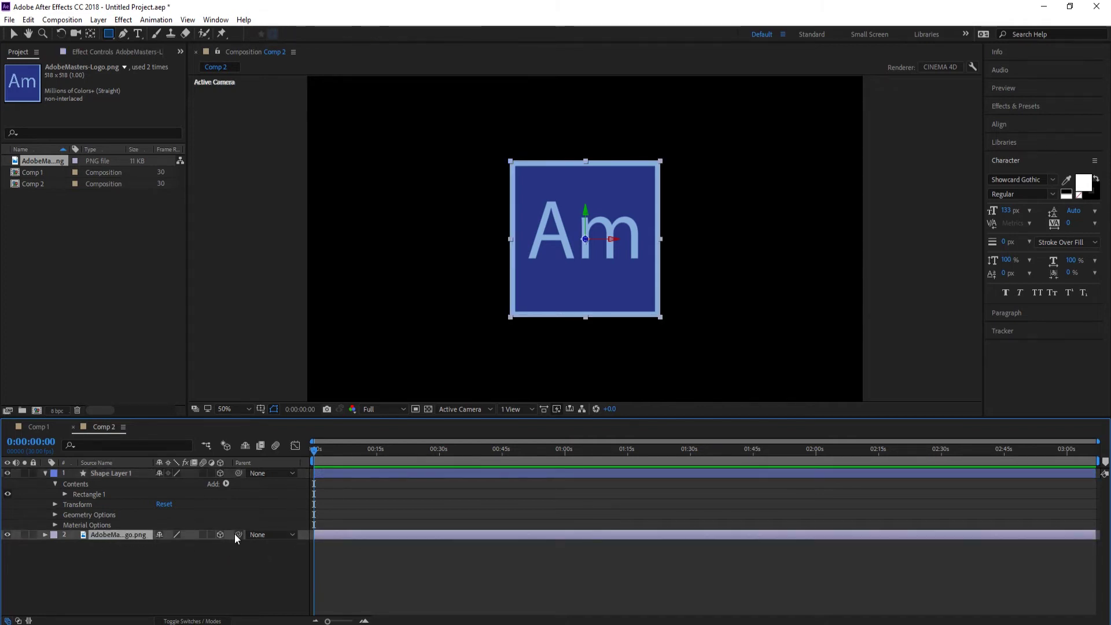
{"action": "left_click_drag", "start_coordinate": [236, 534], "coordinate": [116, 477]}
{"action": "left_click", "coordinate": [116, 477]}
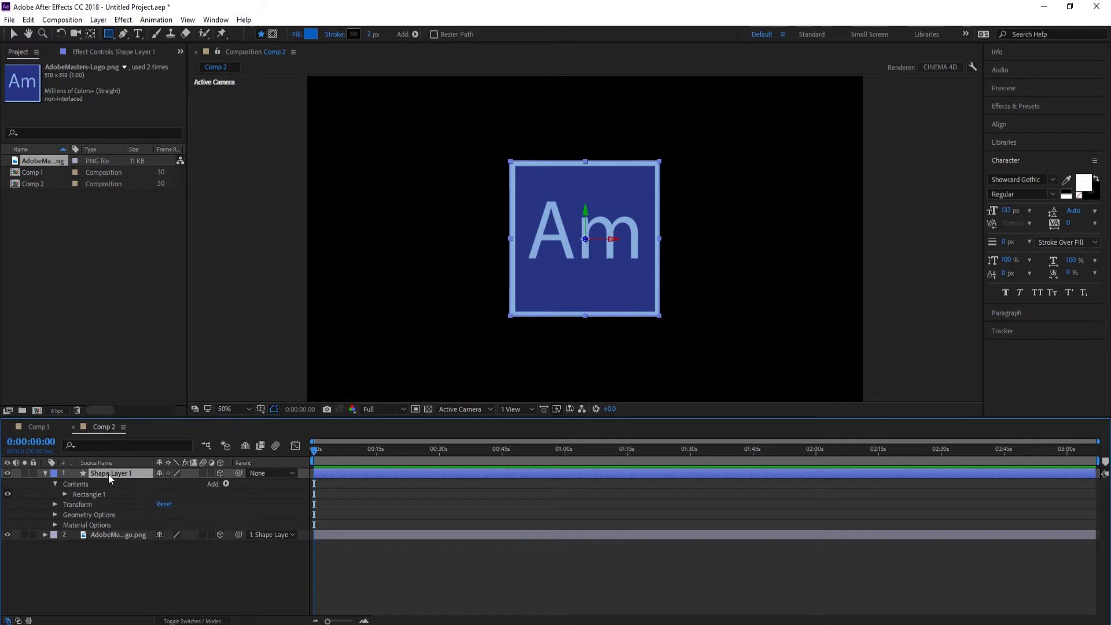
- Set Shape Layer 1's Geometry Options Extrusion Depth to 36.0
{"action": "left_click", "coordinate": [55, 514]}
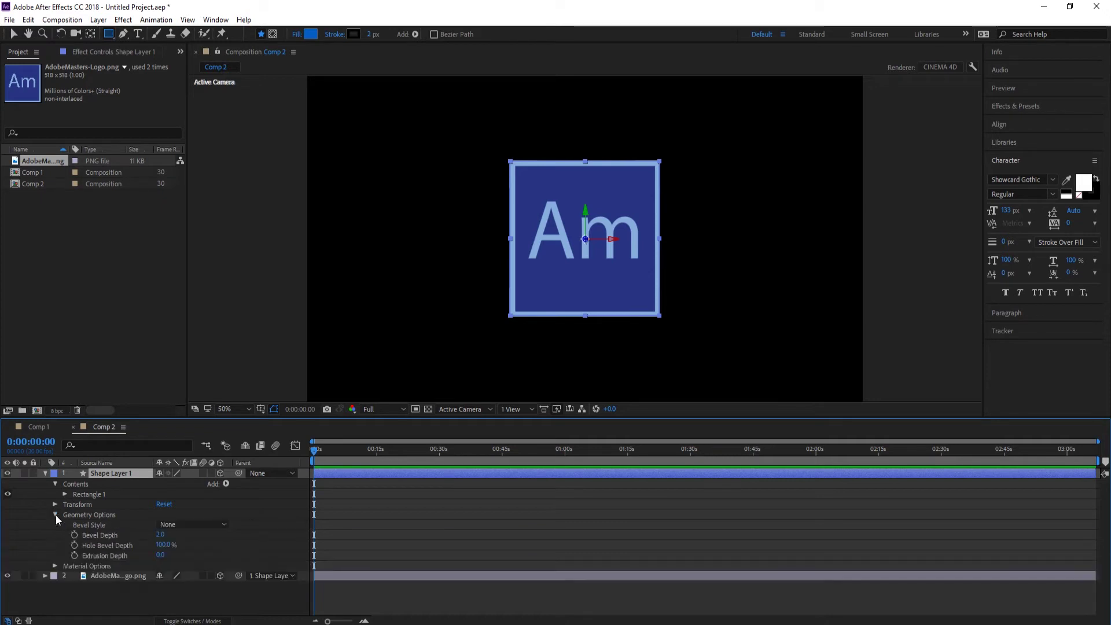
{"action": "left_click", "coordinate": [134, 556]}
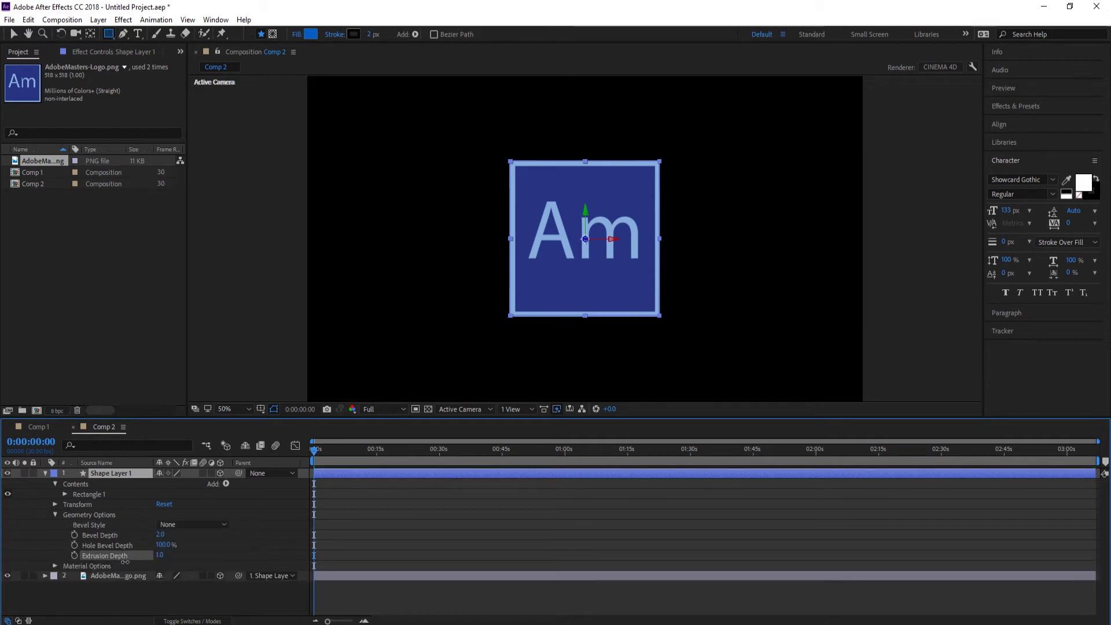
{"action": "left_click_drag", "start_coordinate": [125, 562], "coordinate": [149, 563]}
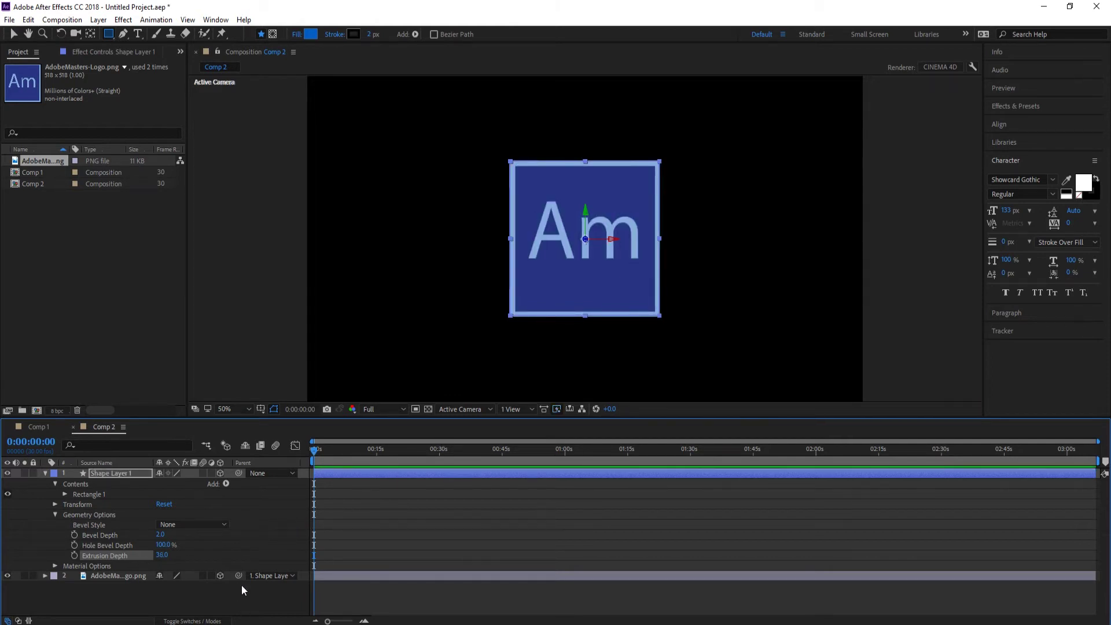
{"action": "left_click", "coordinate": [55, 504]}
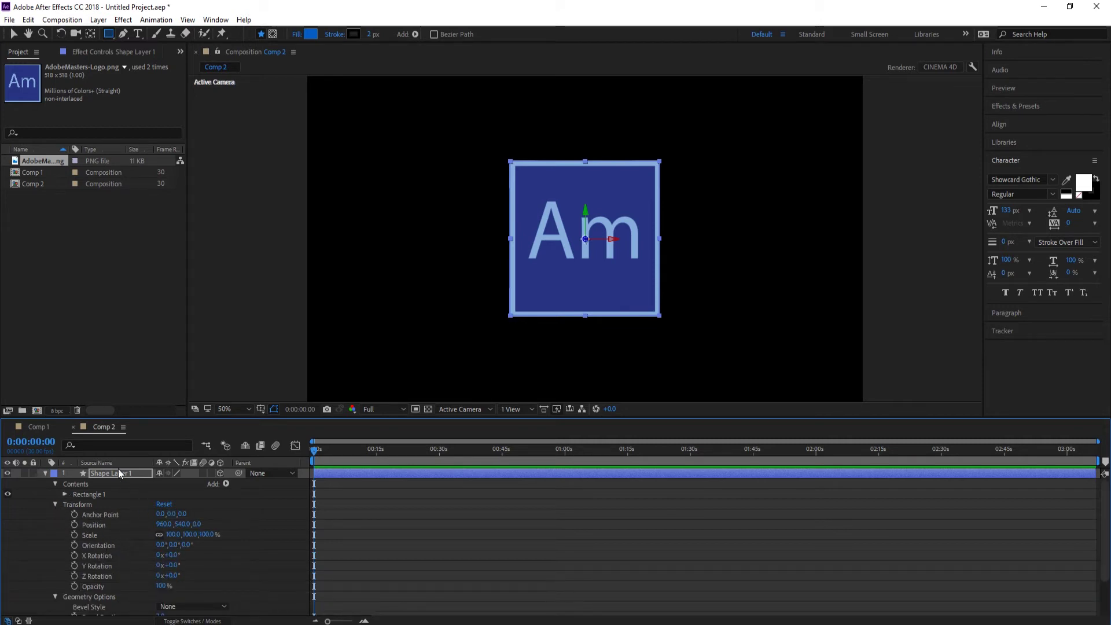
- Scrub Shape Layer 1's Orientation Y to about 48°
{"action": "left_click_drag", "start_coordinate": [173, 544], "coordinate": [205, 536]}
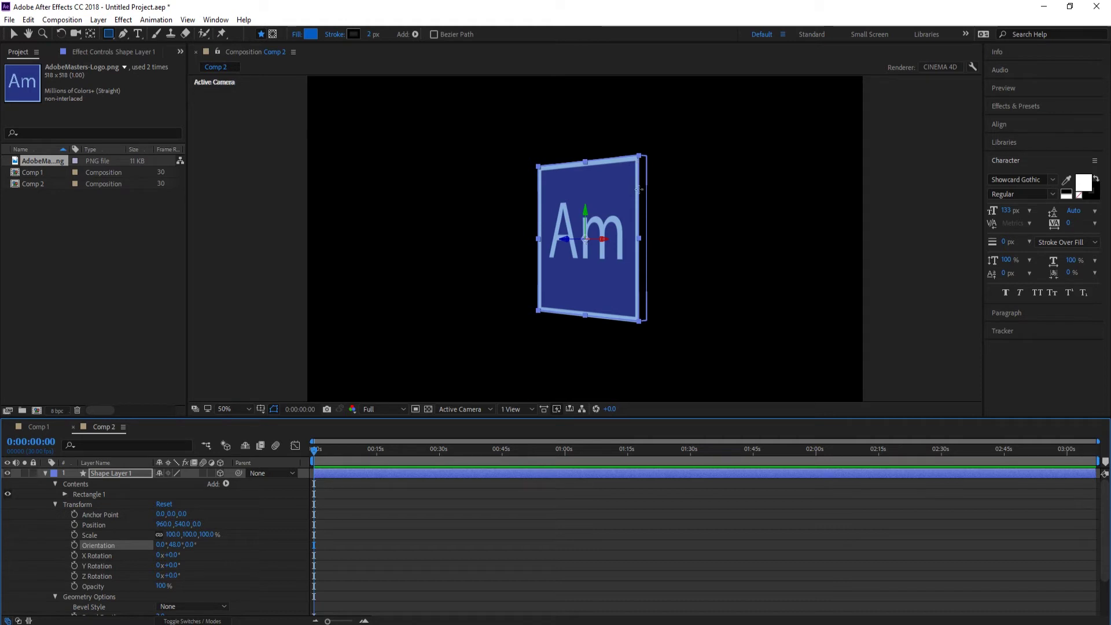
- Eyedrop the logo's light blue #87AEDC as the rectangle's stroke colour
{"action": "left_click", "coordinate": [357, 38]}
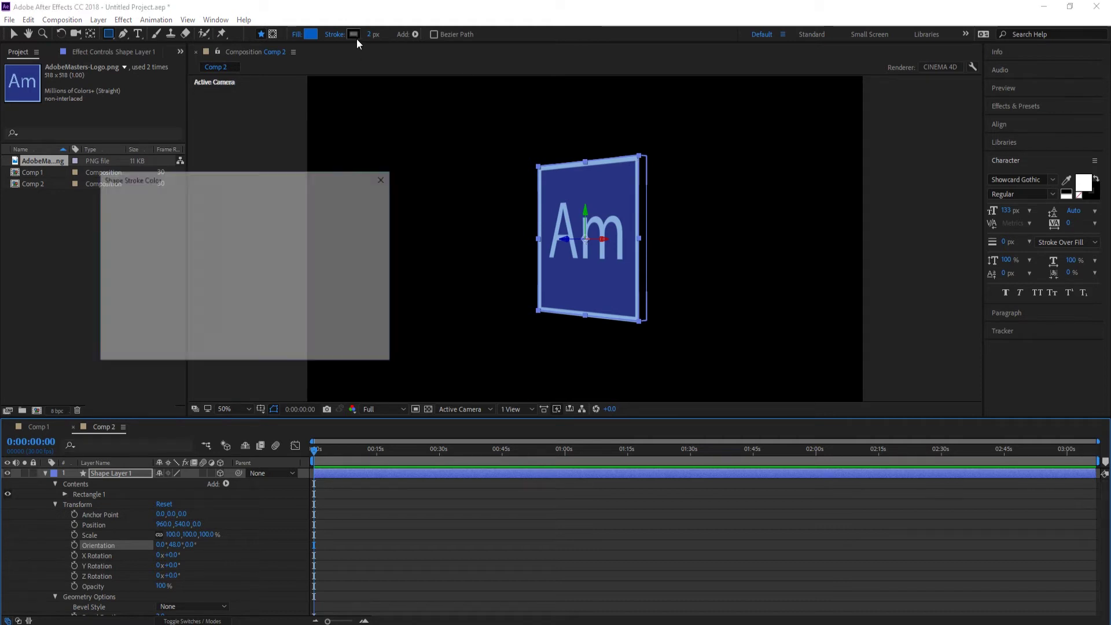
{"action": "left_click", "coordinate": [342, 260]}
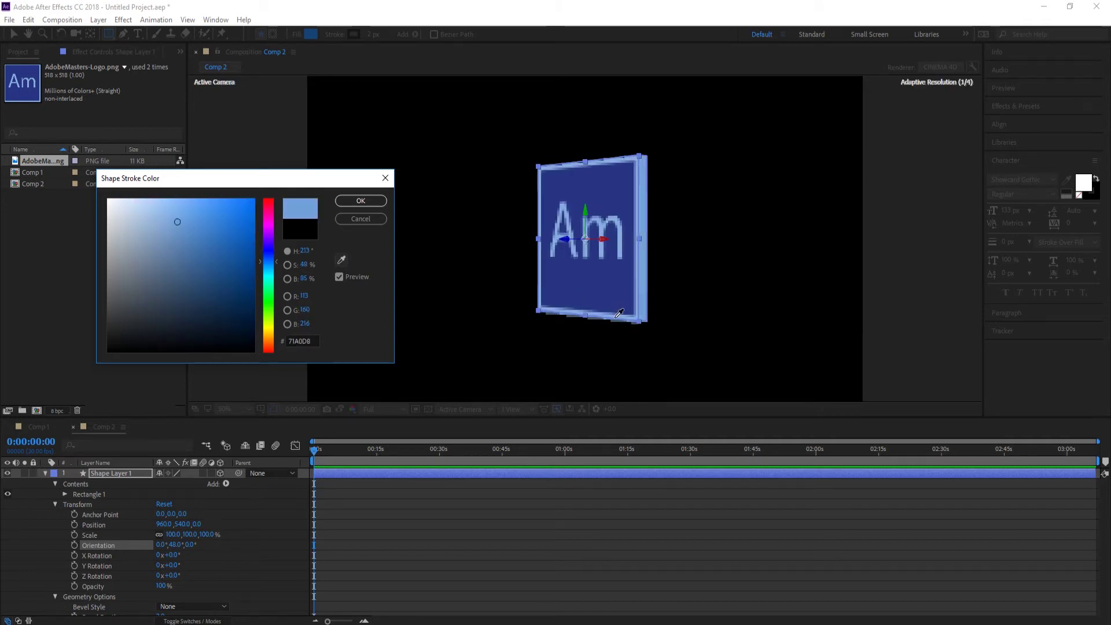
{"action": "left_click", "coordinate": [624, 237]}
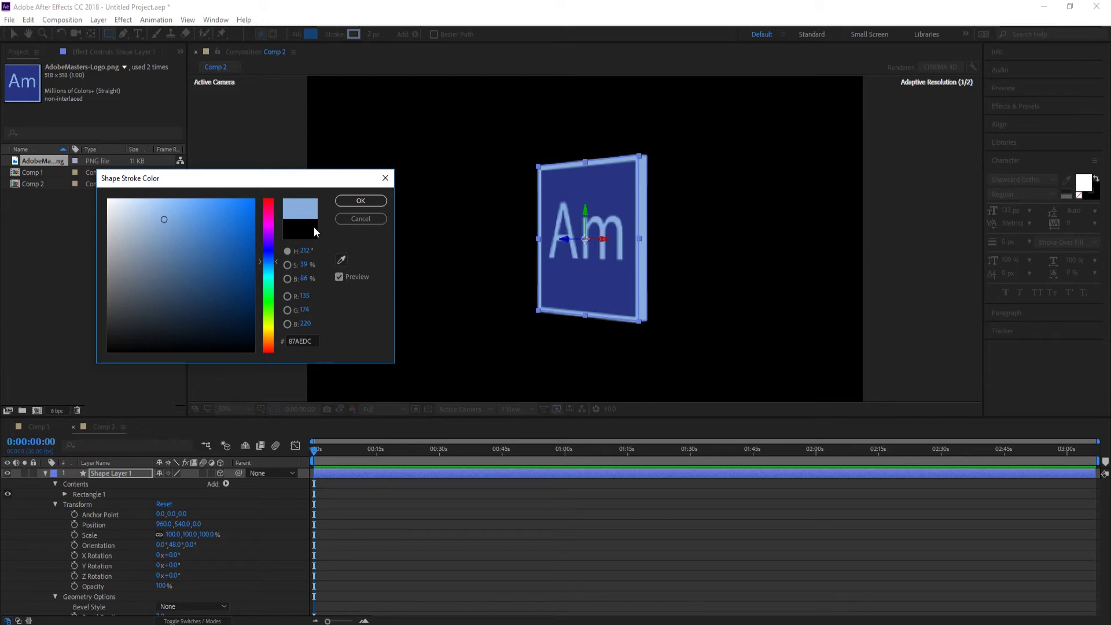
{"action": "left_click", "coordinate": [359, 201]}
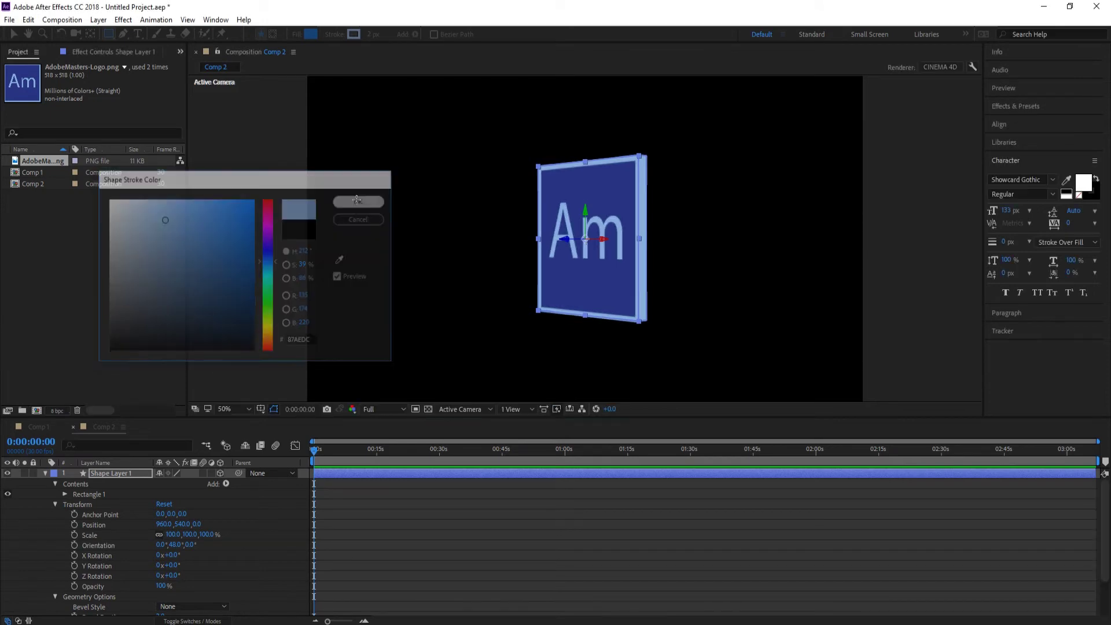
- Scrub Orientation Y further until the block's plain blue back face shows
{"action": "left_click", "coordinate": [452, 525]}
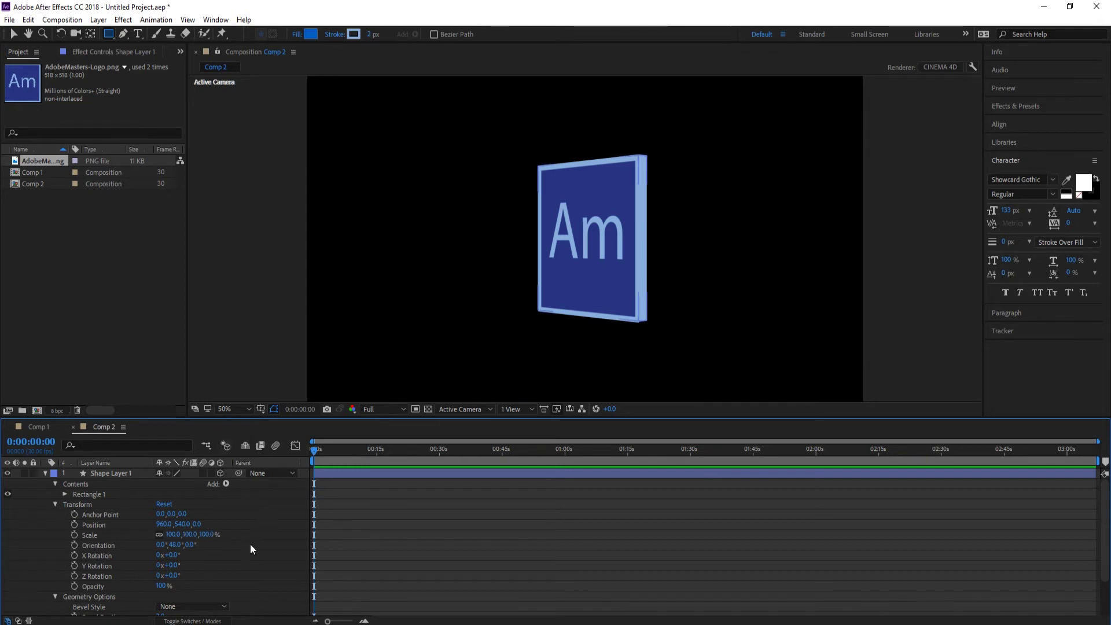
{"action": "scroll", "coordinate": [250, 543], "scroll_direction": "down", "scroll_amount": 2}
{"action": "scroll", "coordinate": [253, 540], "scroll_direction": "up", "scroll_amount": 2}
{"action": "left_click_drag", "start_coordinate": [175, 545], "coordinate": [223, 538]}
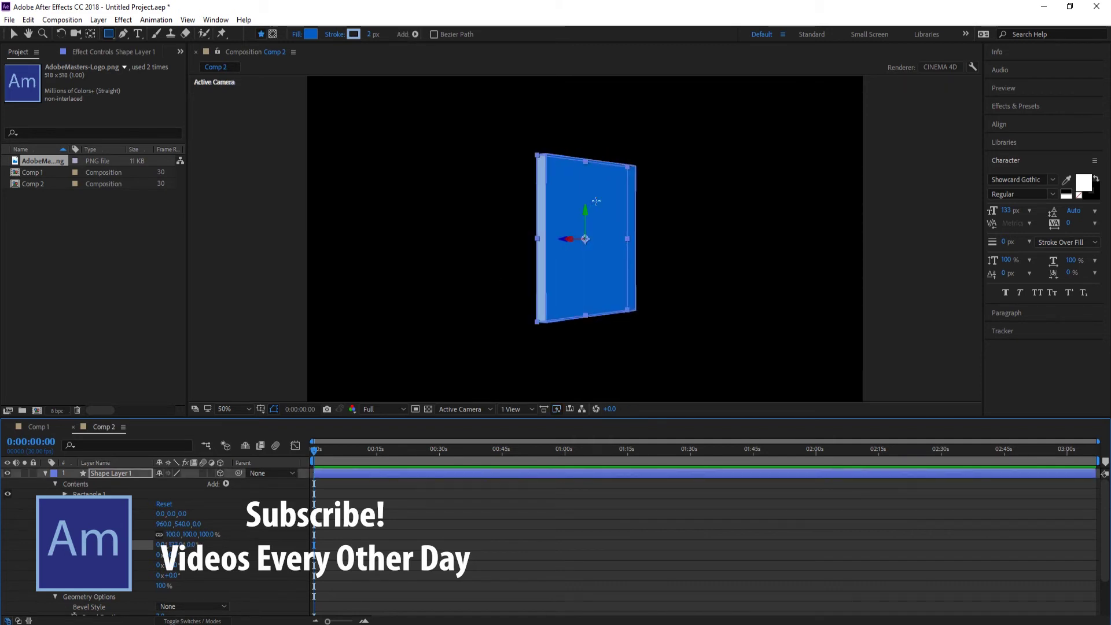
- Sample light blue #87AEDC as the block's fill and set Orientation Y to 91°
{"action": "left_click", "coordinate": [310, 35]}
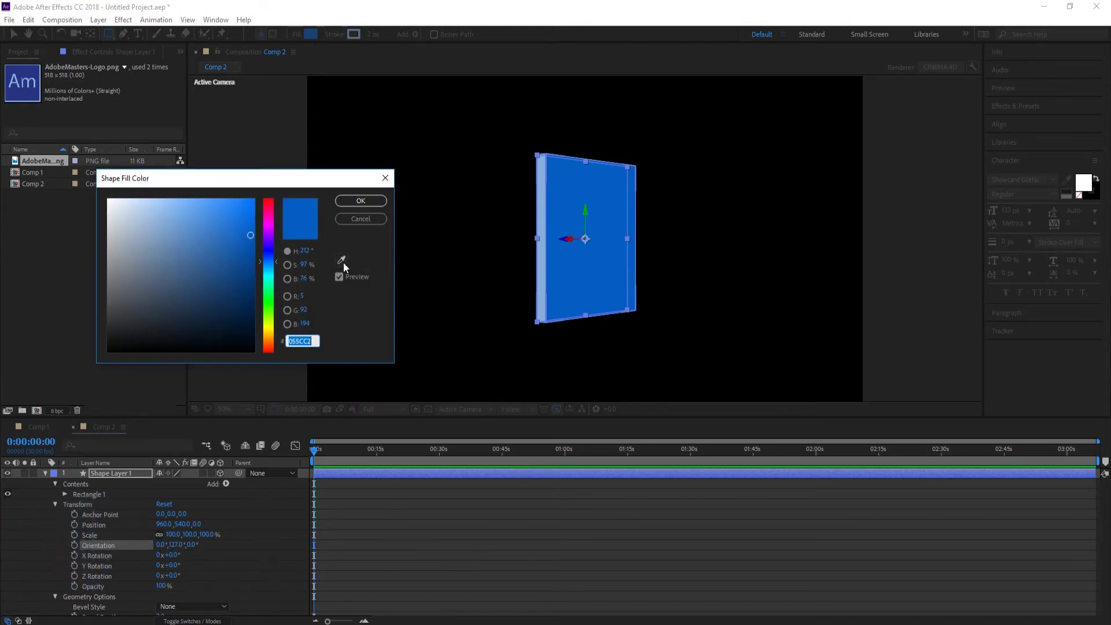
{"action": "left_click", "coordinate": [341, 260]}
{"action": "left_click", "coordinate": [545, 259]}
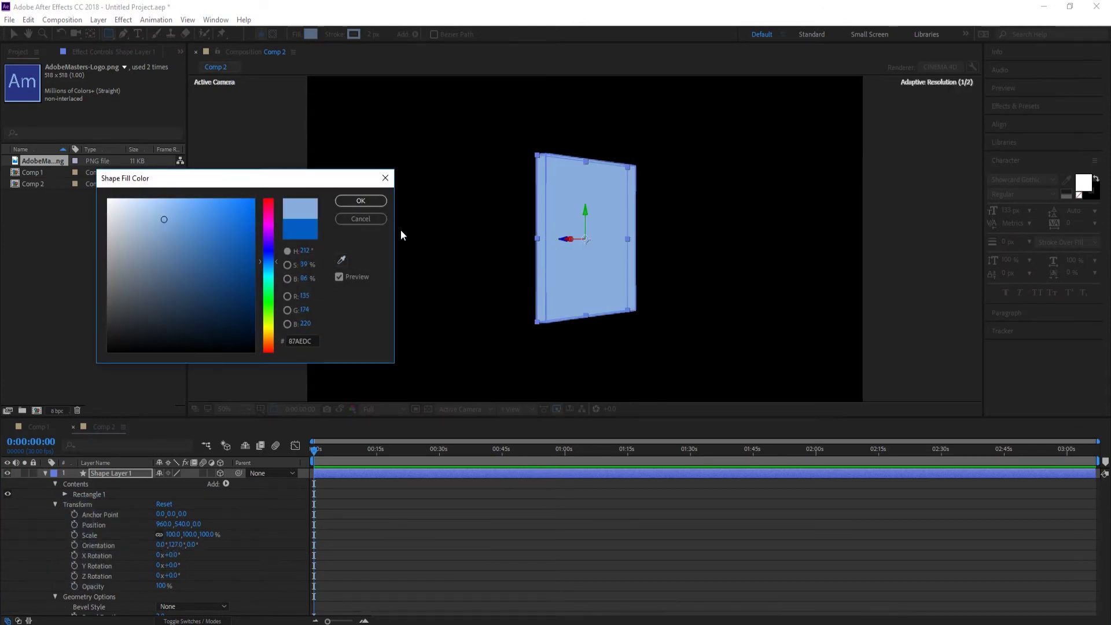
{"action": "left_click", "coordinate": [361, 200]}
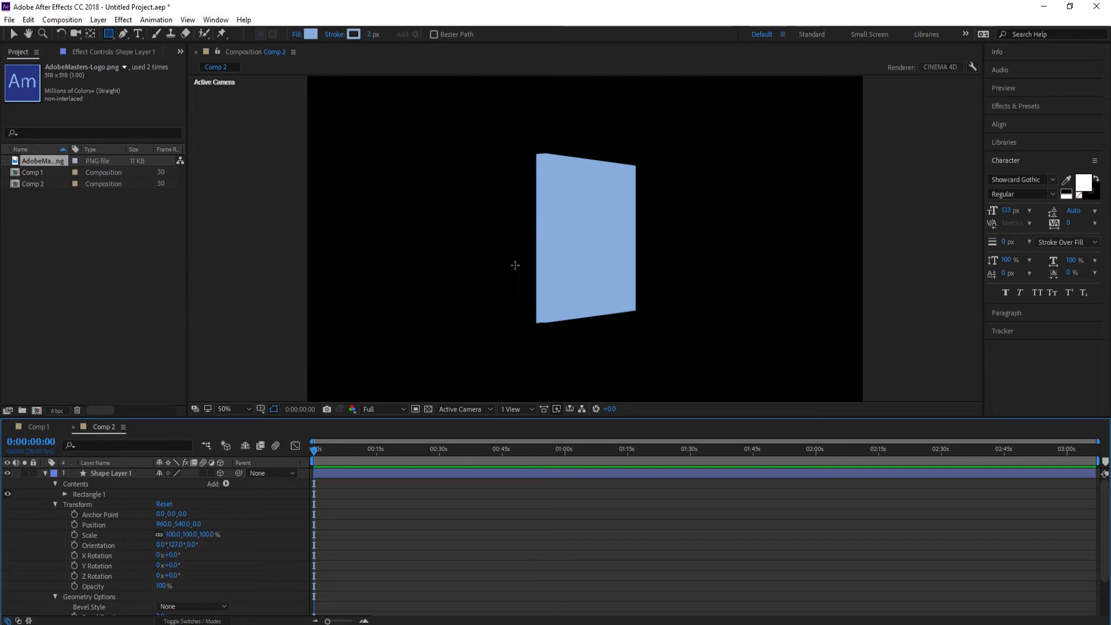
{"action": "left_click", "coordinate": [159, 476]}
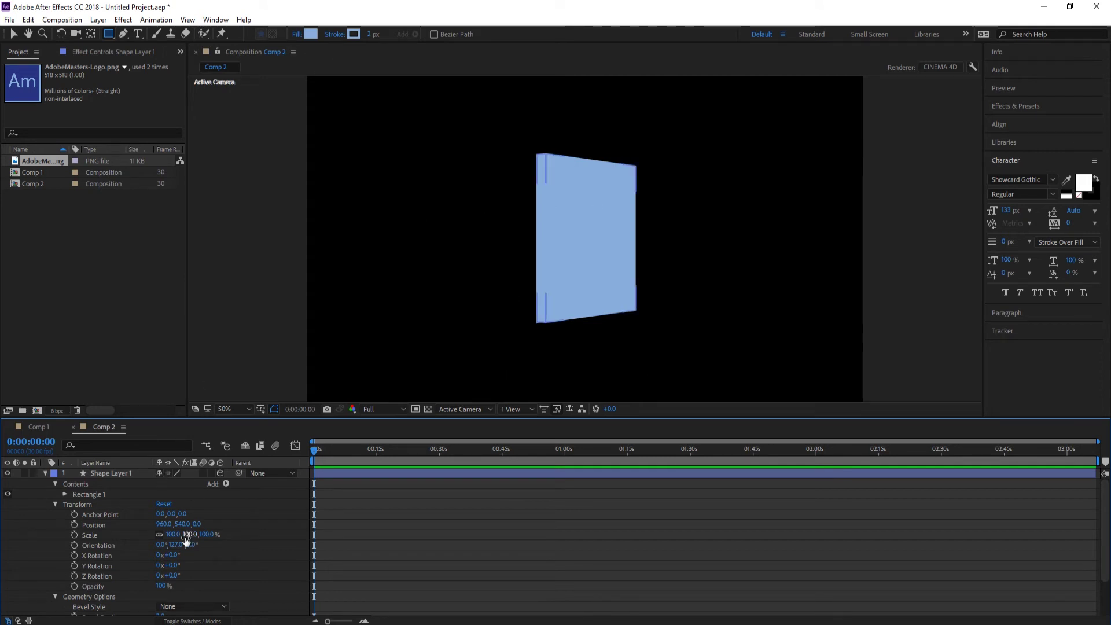
{"action": "left_click_drag", "start_coordinate": [177, 545], "coordinate": [156, 557]}
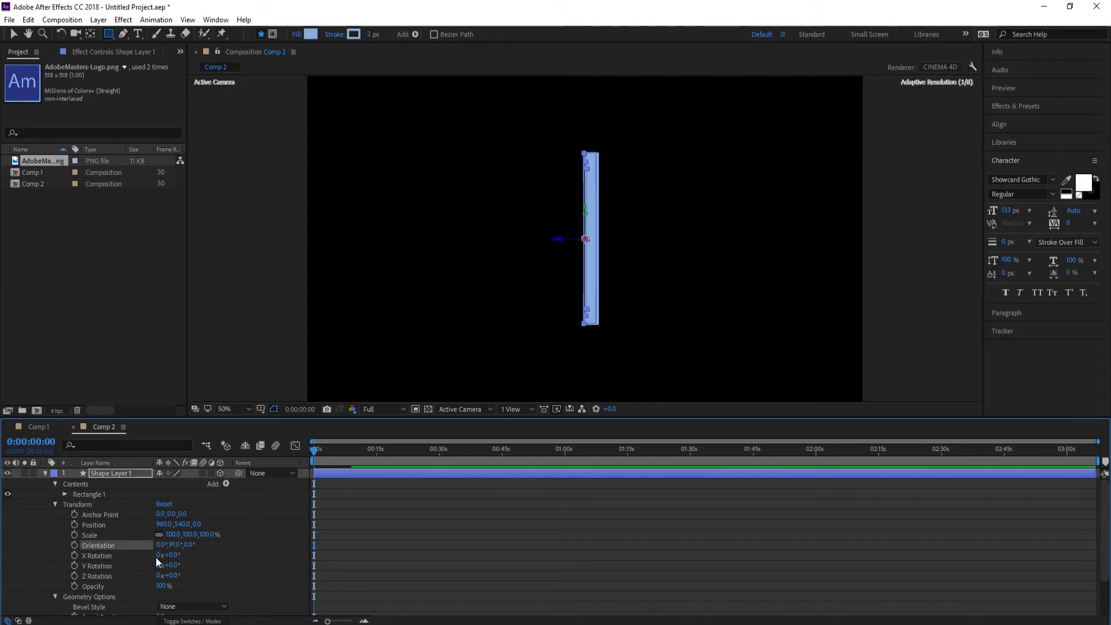
- Set the logo block's Extrusion Depth to 213 and its Orientation Y to 50°
{"action": "scroll", "coordinate": [295, 527], "scroll_direction": "down", "scroll_amount": 3}
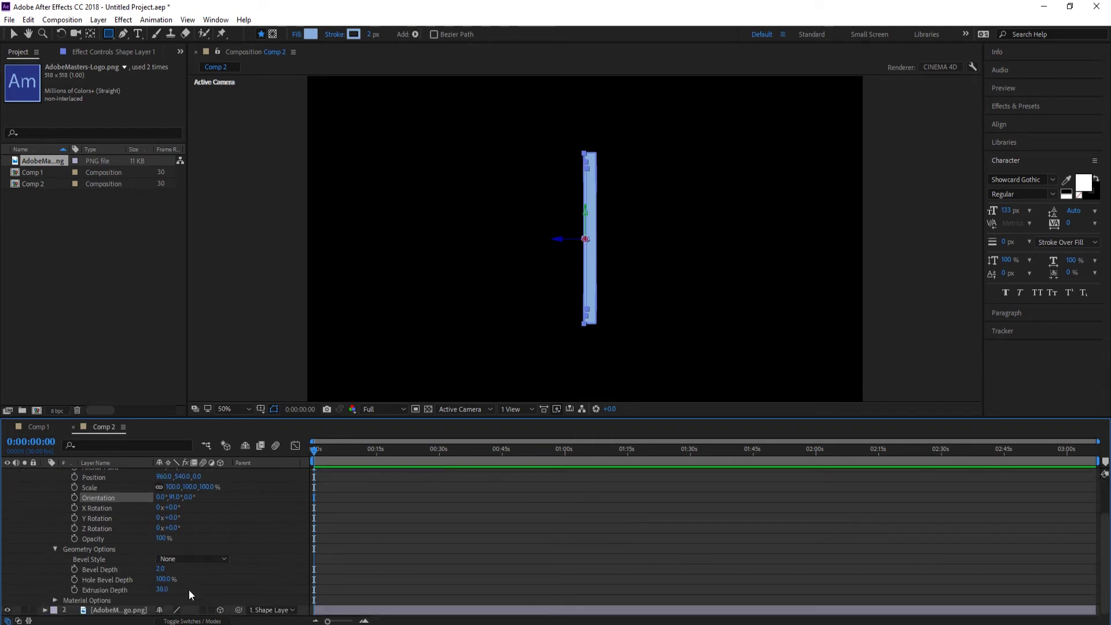
{"action": "left_click_drag", "start_coordinate": [184, 589], "coordinate": [259, 577]}
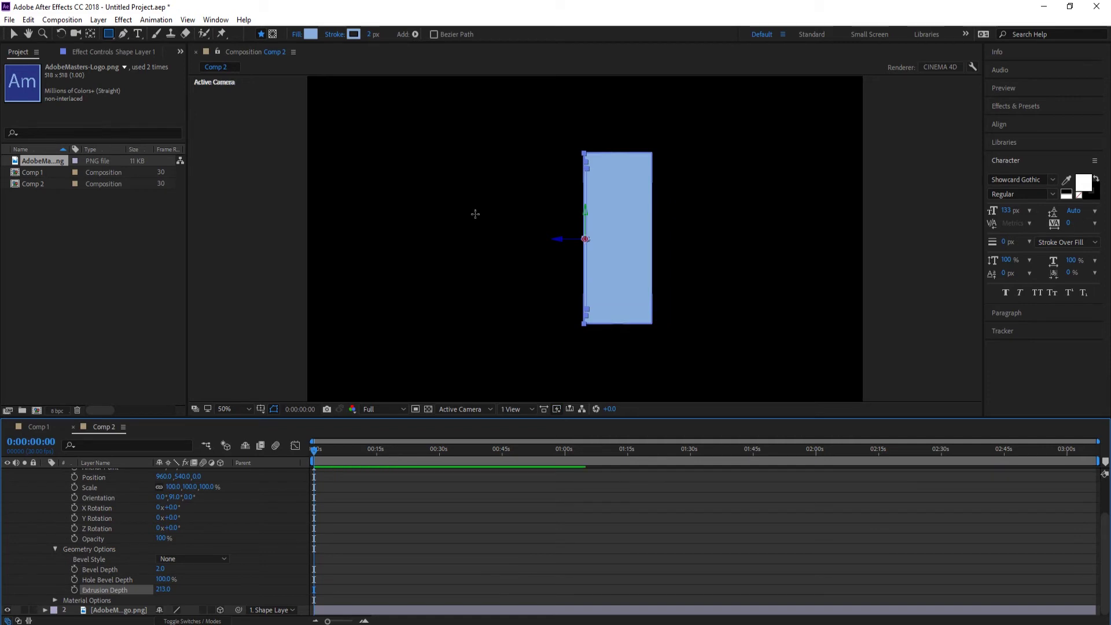
{"action": "scroll", "coordinate": [214, 521], "scroll_direction": "up", "scroll_amount": 3}
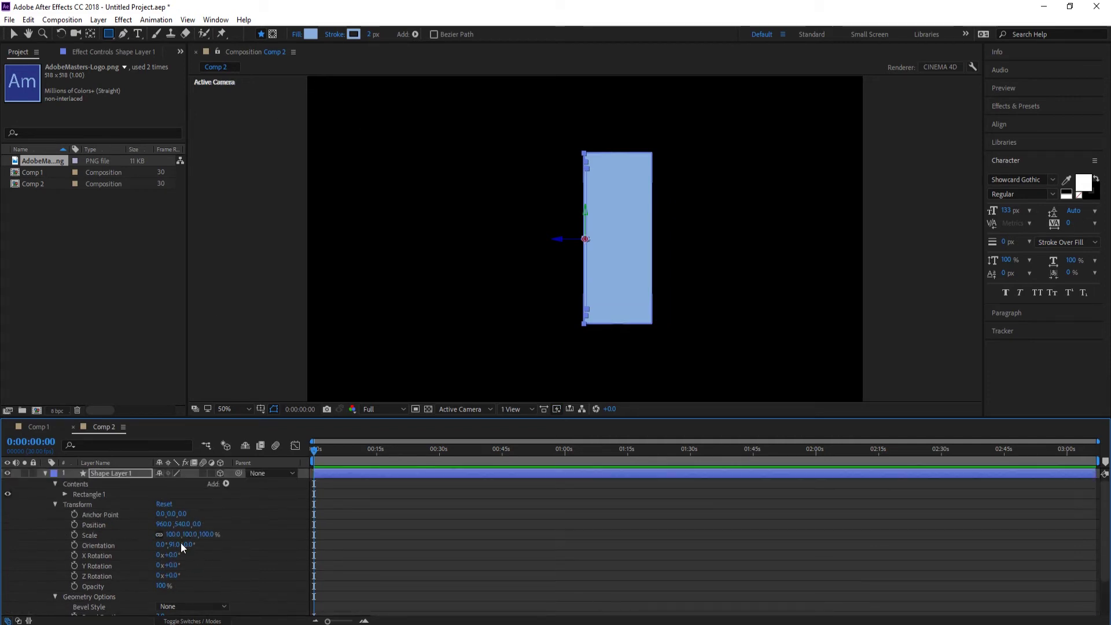
{"action": "left_click_drag", "start_coordinate": [180, 543], "coordinate": [144, 551]}
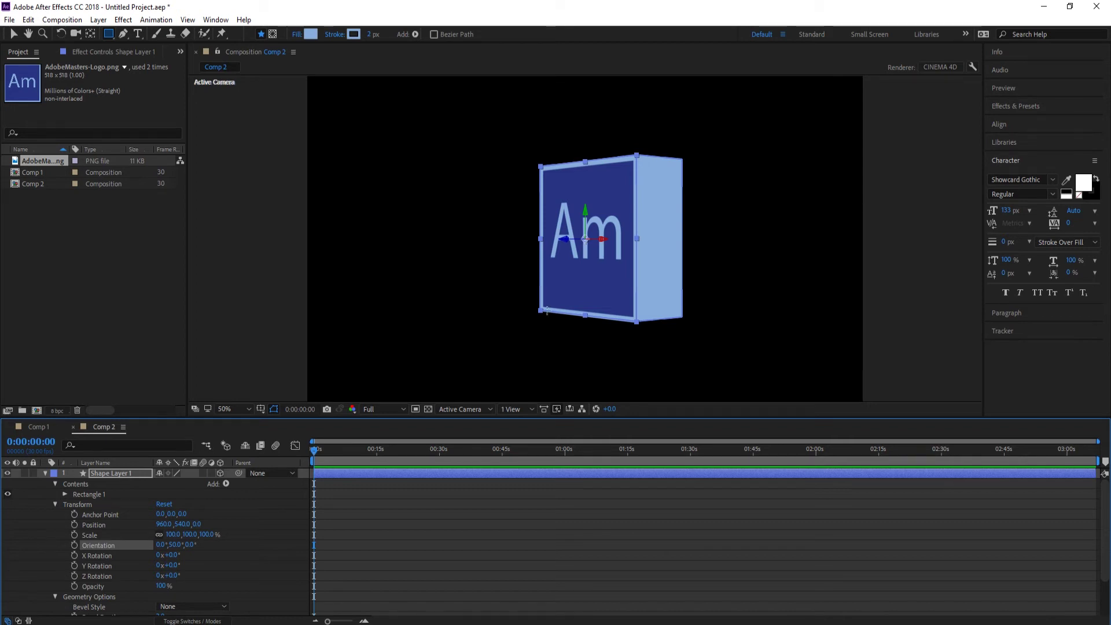
{"action": "left_click", "coordinate": [120, 38]}
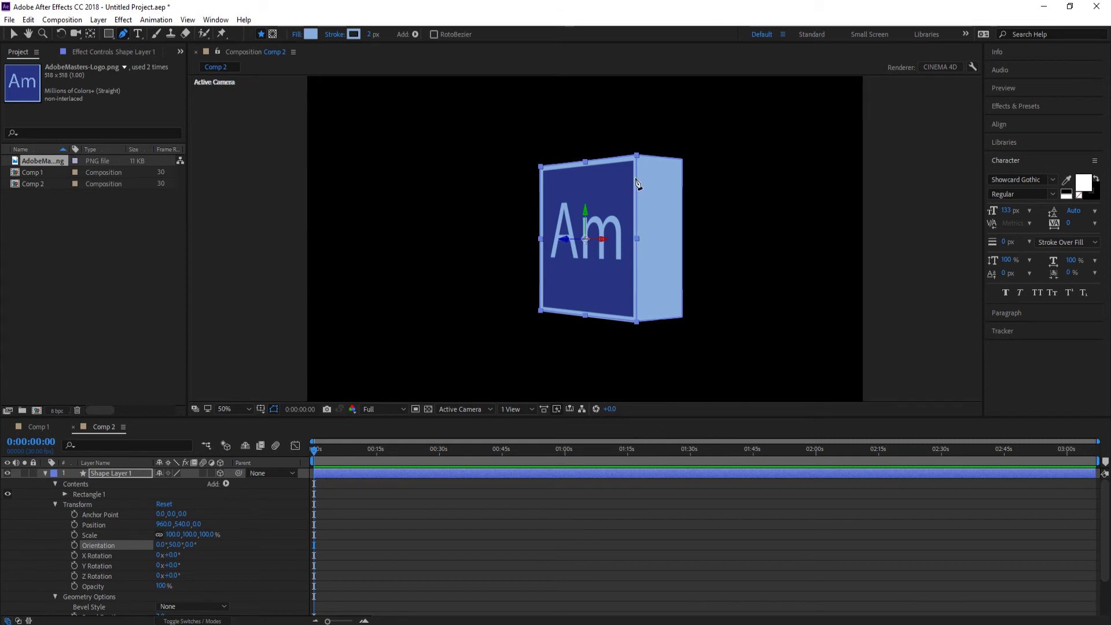
- Add a 3D text layer reading 'Rotatable Text' above the Am logo block
{"action": "left_click", "coordinate": [46, 473]}
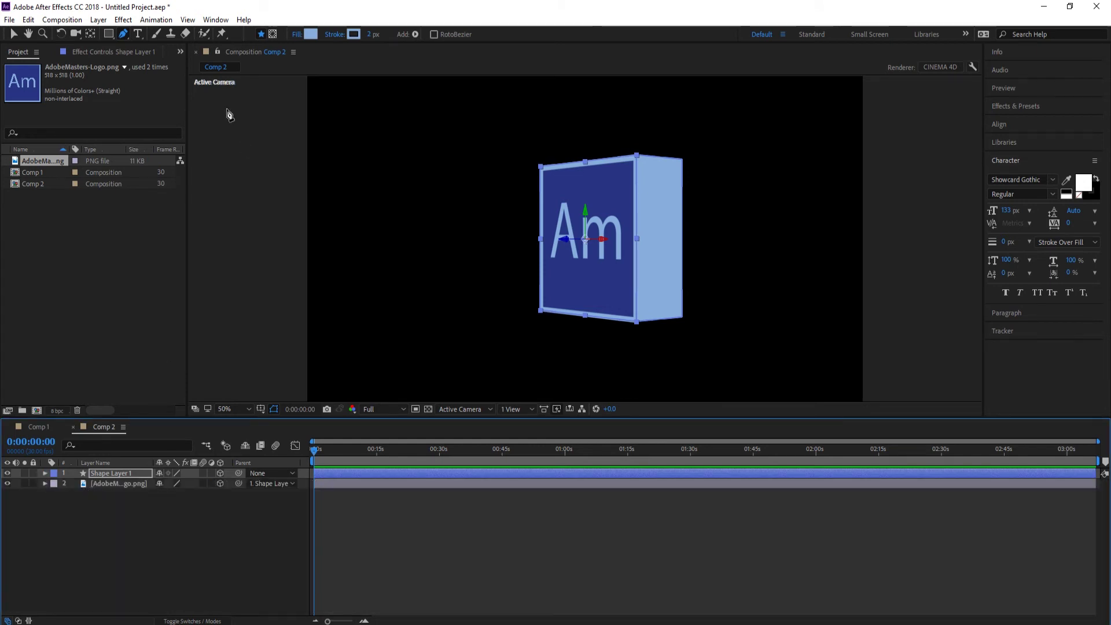
{"action": "left_click", "coordinate": [138, 34]}
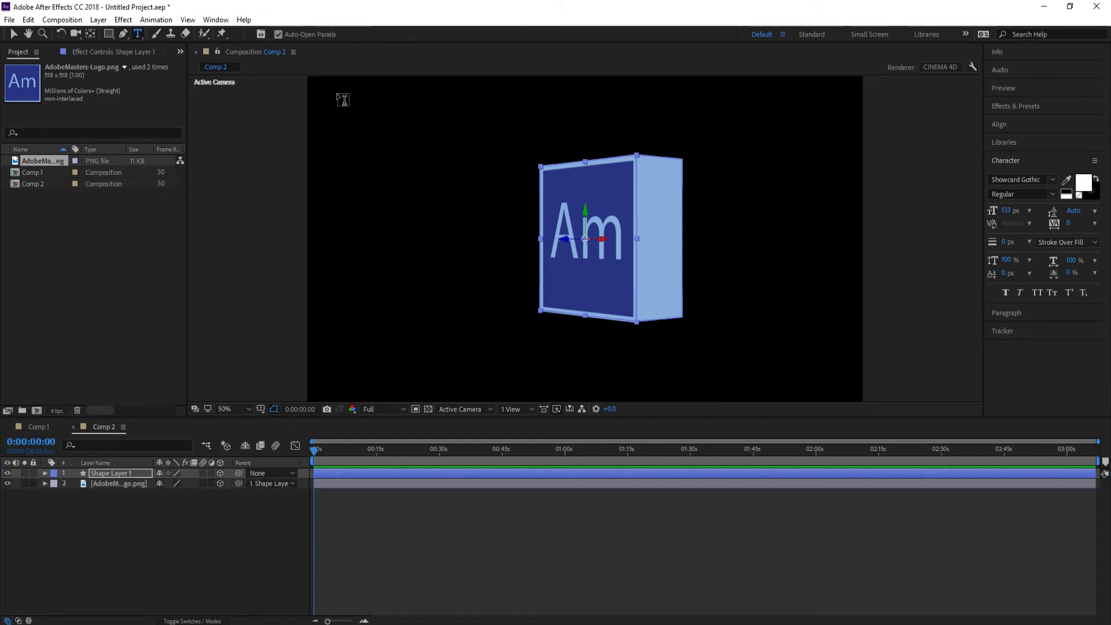
{"action": "left_click_drag", "start_coordinate": [379, 100], "coordinate": [776, 143]}
{"action": "type", "text": "R"}
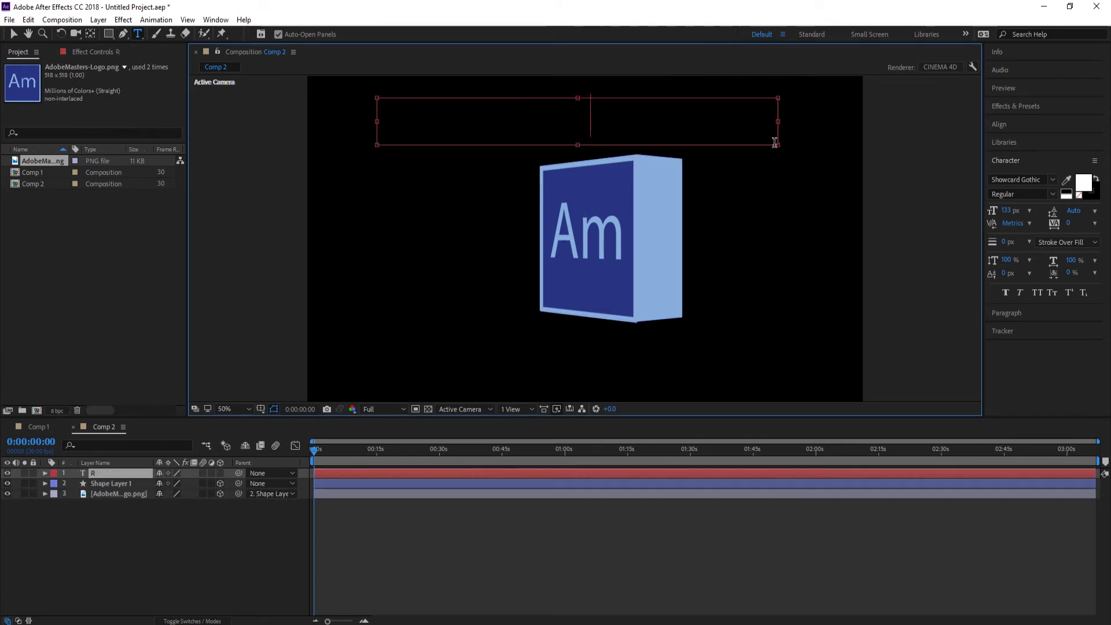
{"action": "type", "text": "otatable Text"}
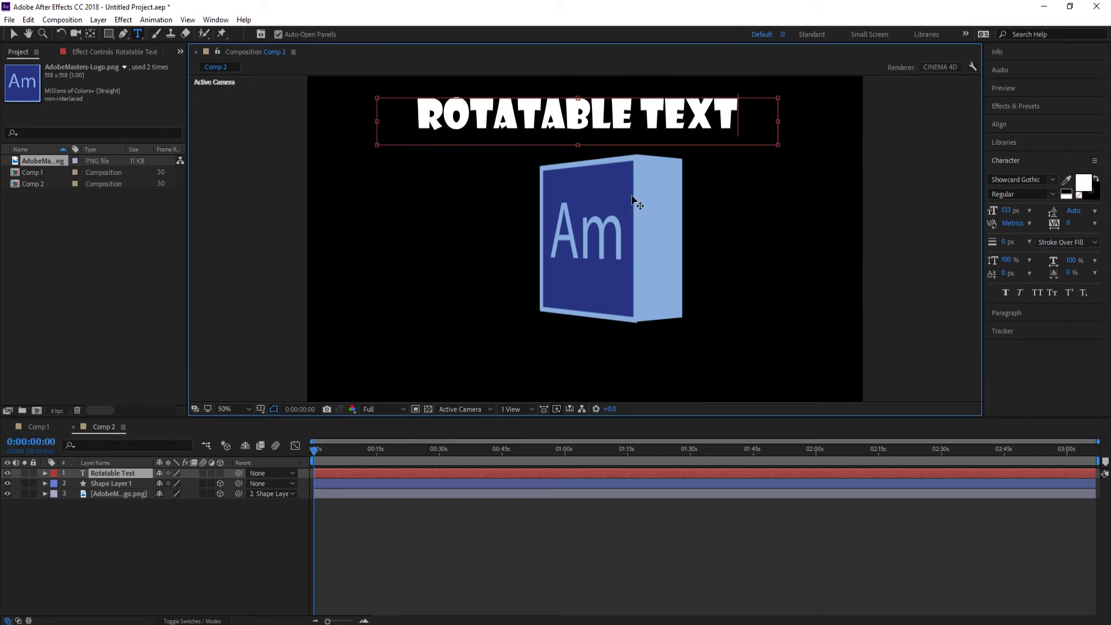
{"action": "left_click", "coordinate": [218, 473]}
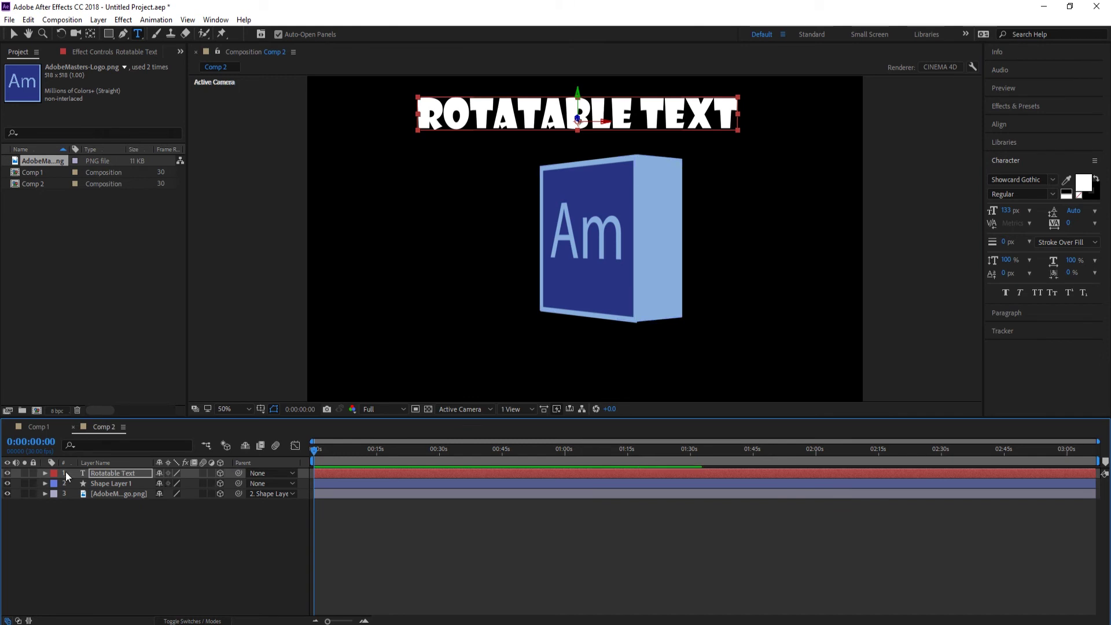
- Set the text layer's Extrusion Depth to 25
{"action": "left_click", "coordinate": [46, 474]}
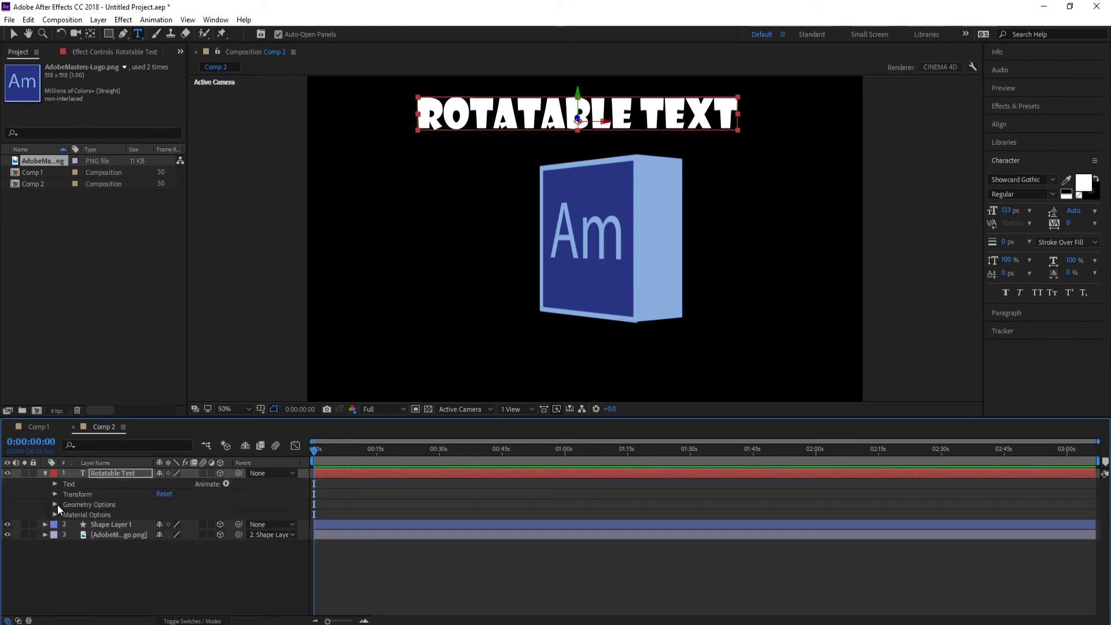
{"action": "left_click", "coordinate": [55, 505]}
{"action": "left_click_drag", "start_coordinate": [160, 549], "coordinate": [173, 545]}
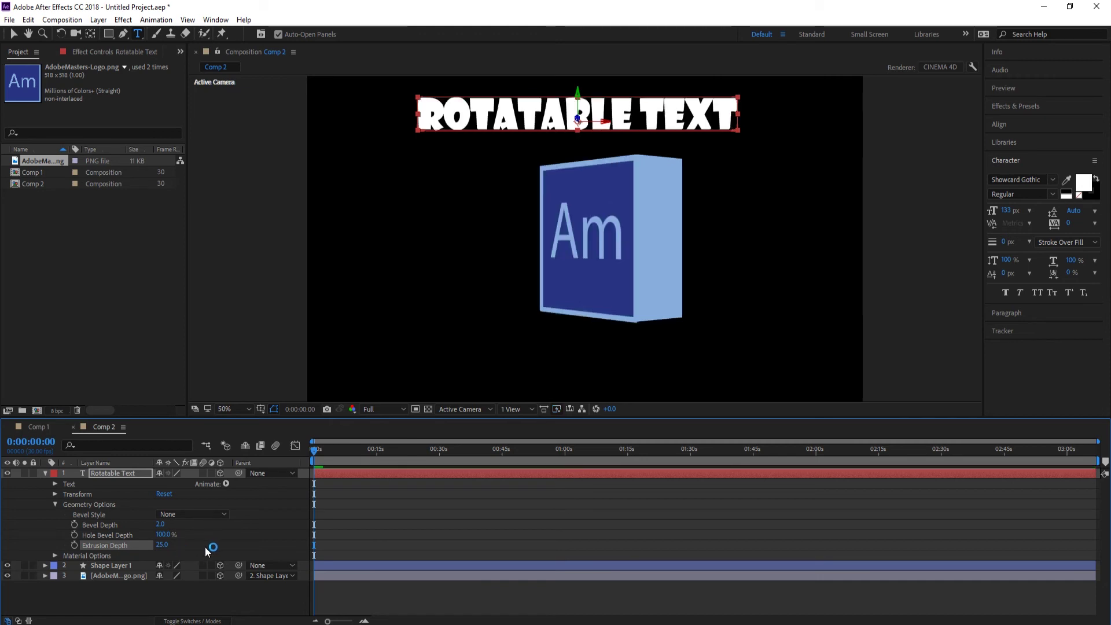
{"action": "left_click", "coordinate": [55, 504]}
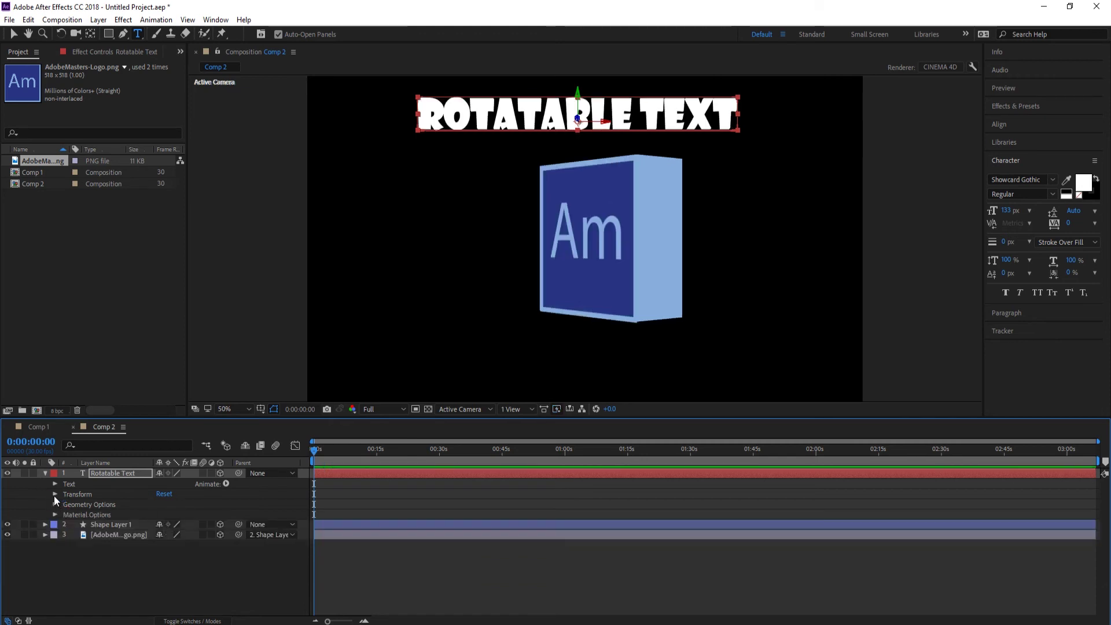
- Rotate the text's Orientation to 0°, 57°, 0°
{"action": "left_click", "coordinate": [55, 494]}
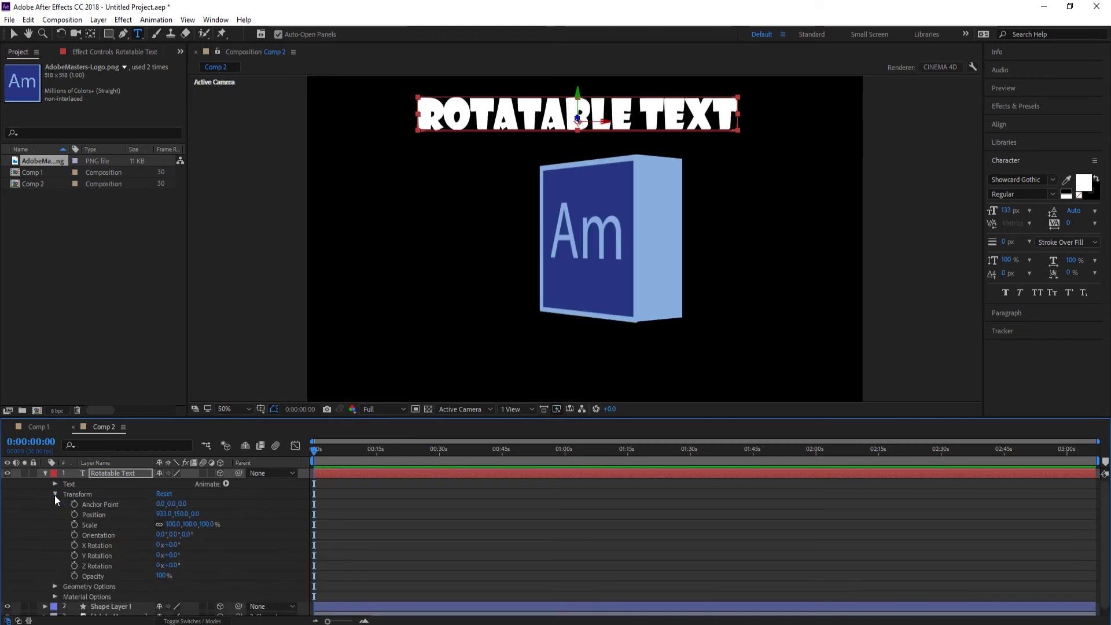
{"action": "left_click", "coordinate": [178, 535]}
{"action": "left_click_drag", "start_coordinate": [178, 535], "coordinate": [213, 532]}
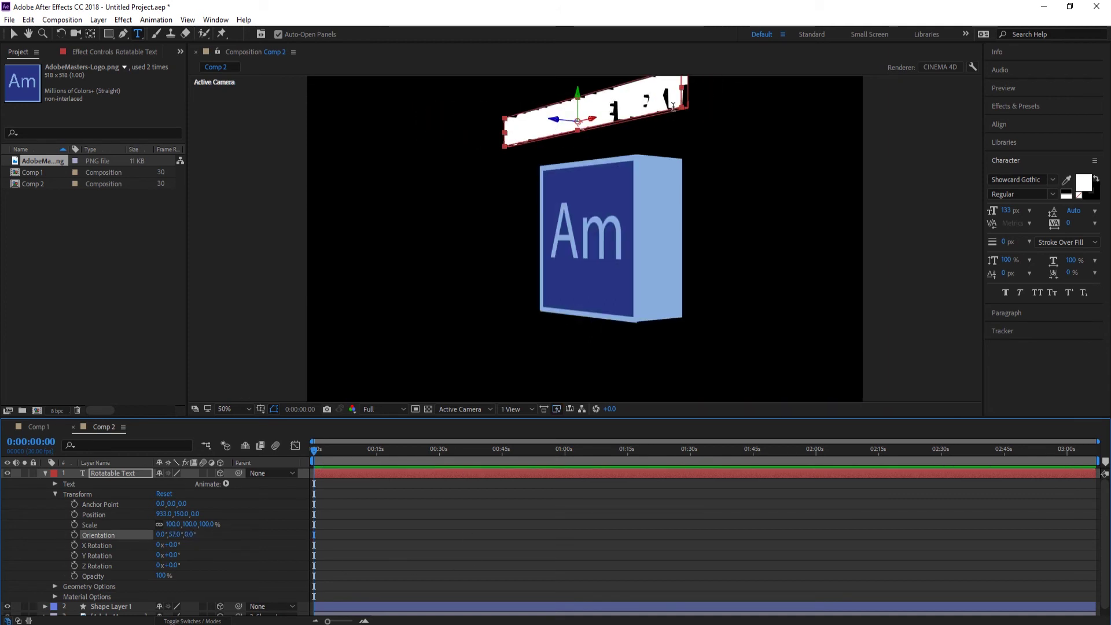
- Change the ROTATABLE TEXT fill from white to deep blue #1F04C3
{"action": "double_click", "coordinate": [686, 93]}
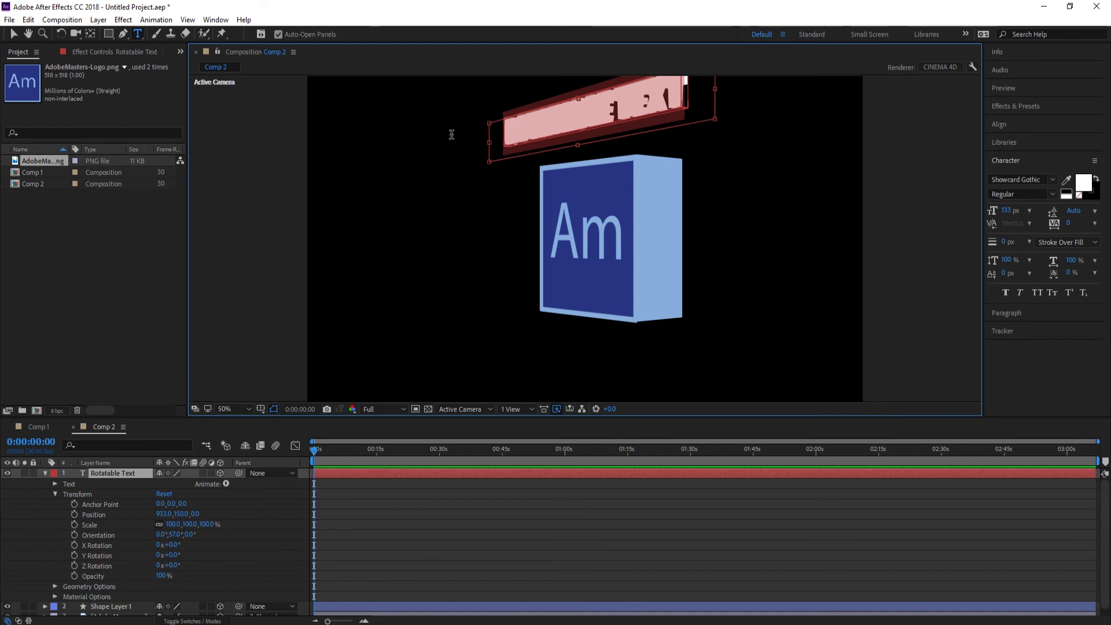
{"action": "left_click", "coordinate": [1084, 182]}
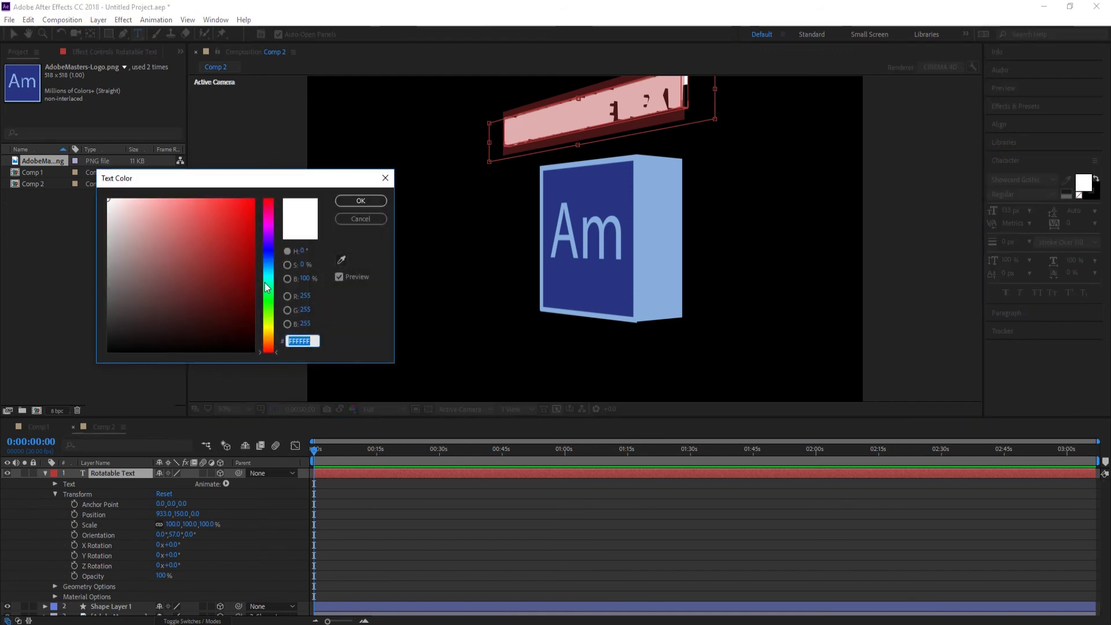
{"action": "left_click", "coordinate": [267, 255]}
{"action": "left_click_drag", "start_coordinate": [248, 246], "coordinate": [251, 235]}
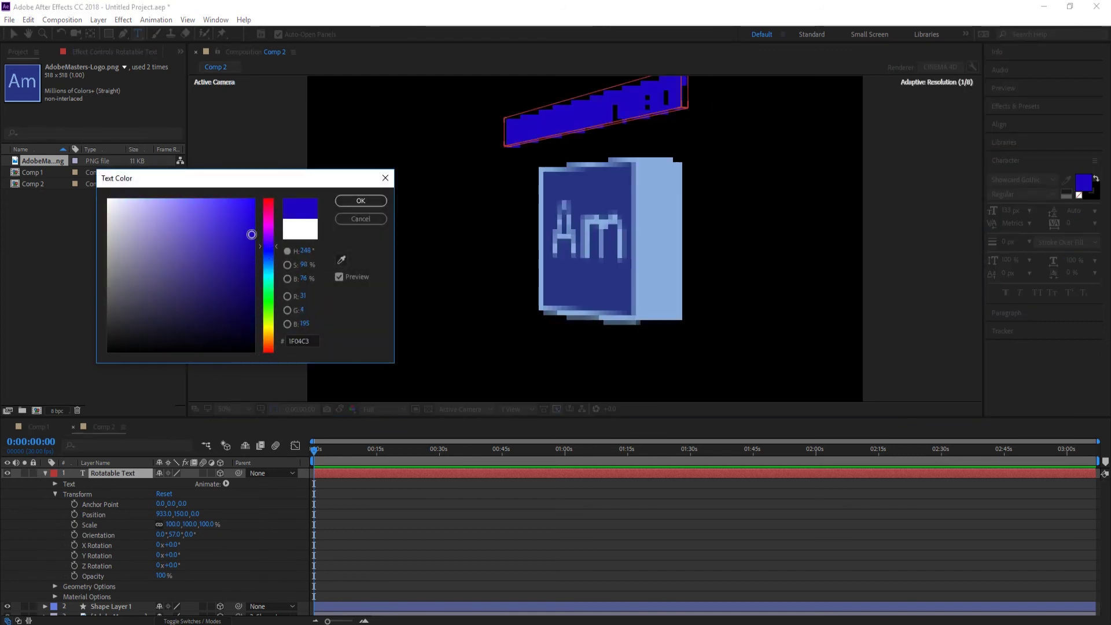
{"action": "left_click", "coordinate": [360, 201]}
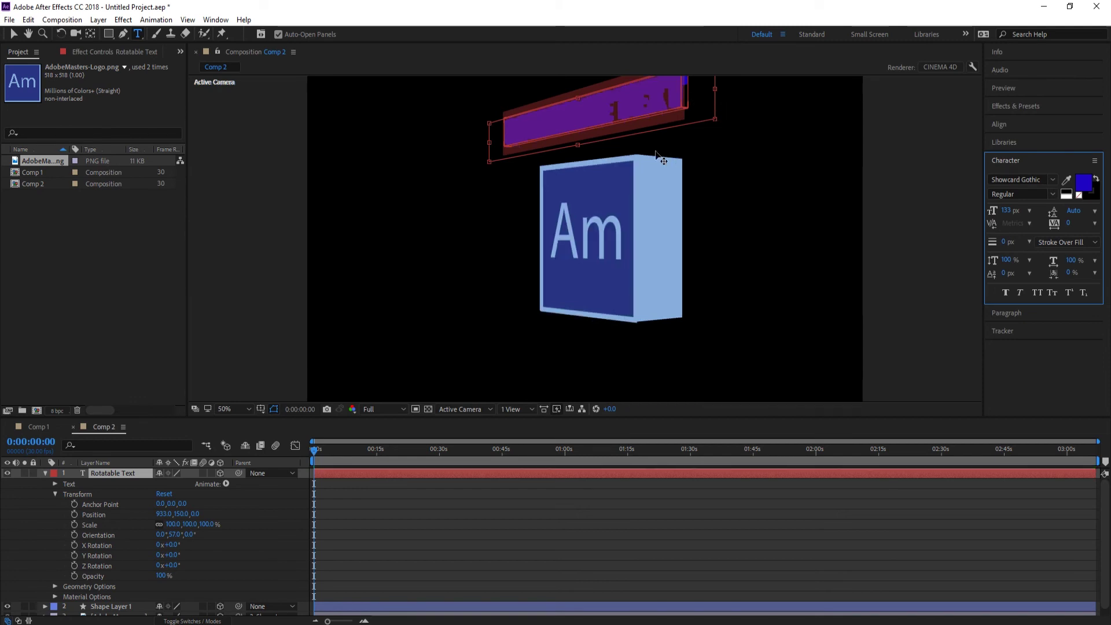
{"action": "left_click", "coordinate": [384, 562]}
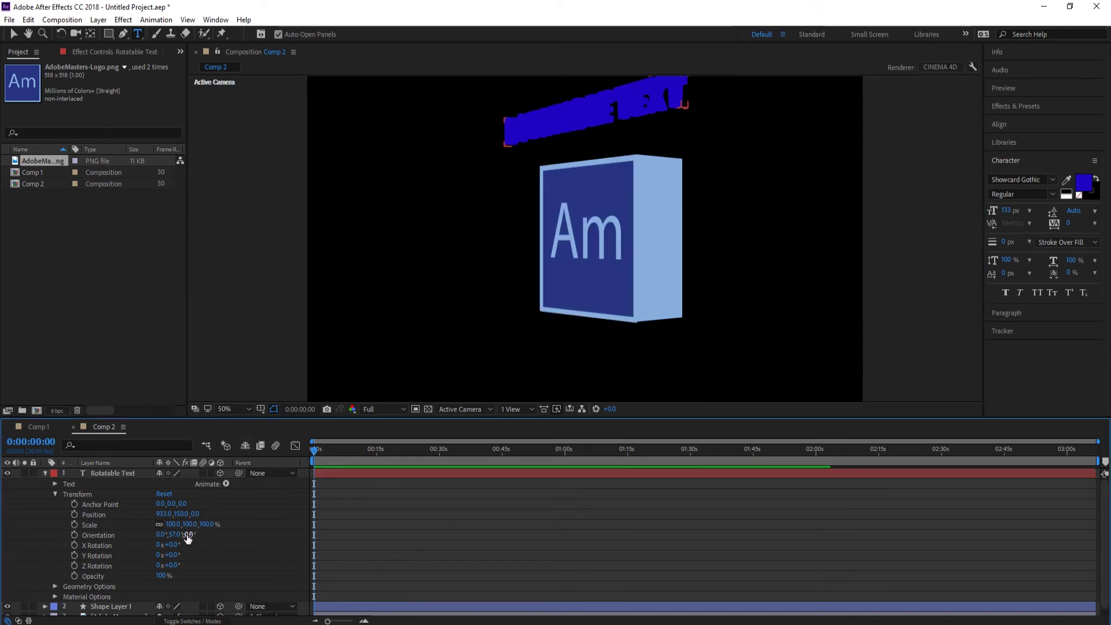
- Swing the text's Orientation to 0°, 107°, 0°, then expose Shape Layer 1's Geometry Options
{"action": "left_click_drag", "start_coordinate": [174, 535], "coordinate": [210, 533]}
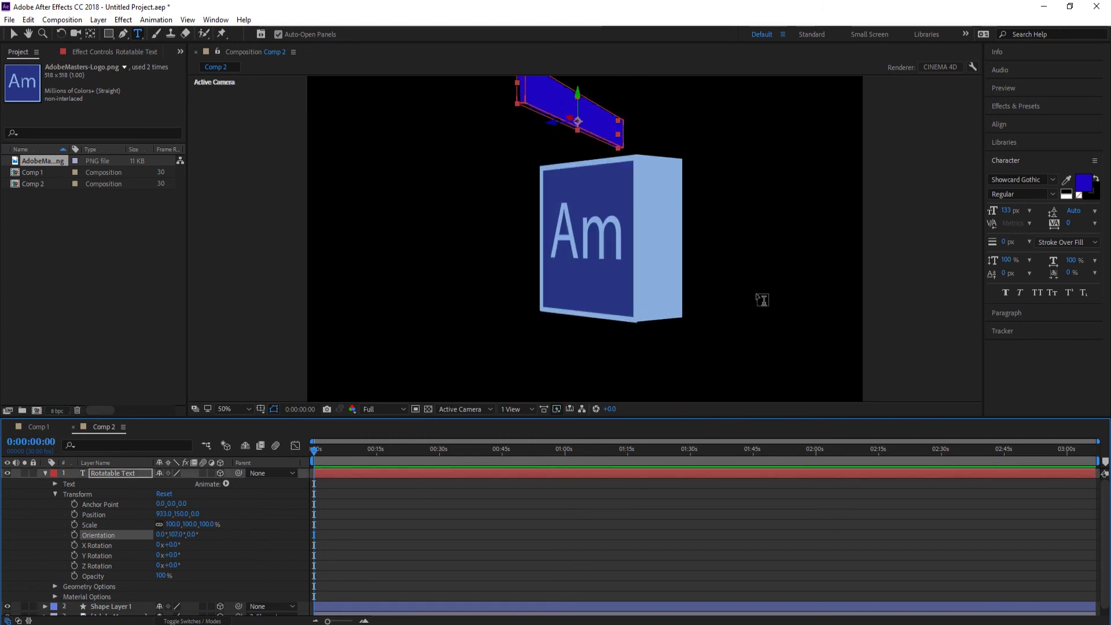
{"action": "left_click", "coordinate": [45, 474]}
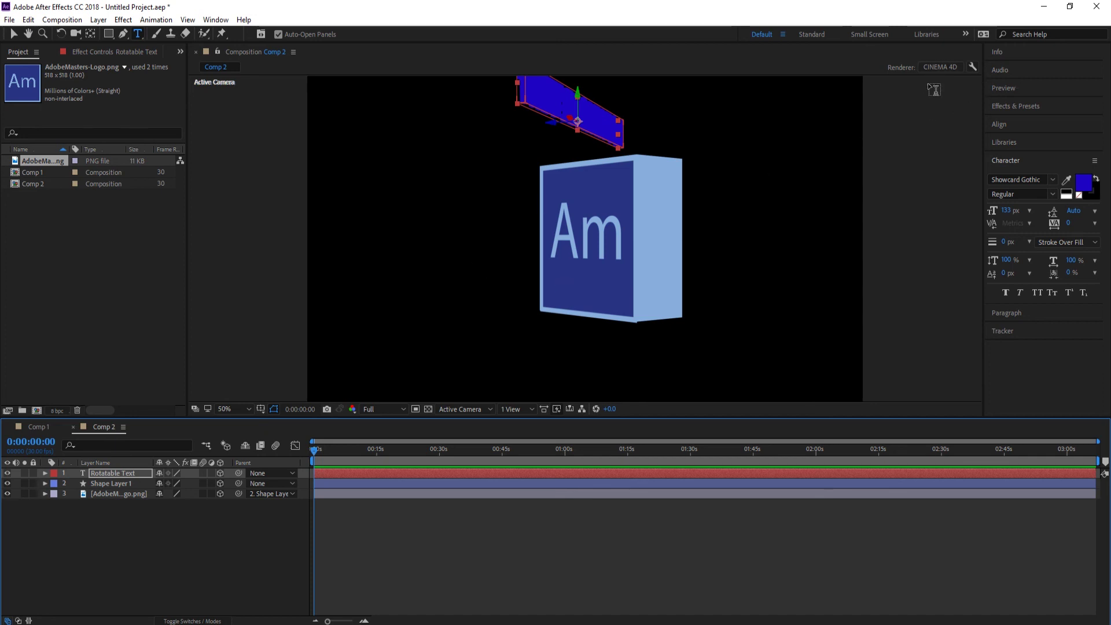
{"action": "left_click", "coordinate": [44, 484]}
{"action": "left_click", "coordinate": [56, 548]}
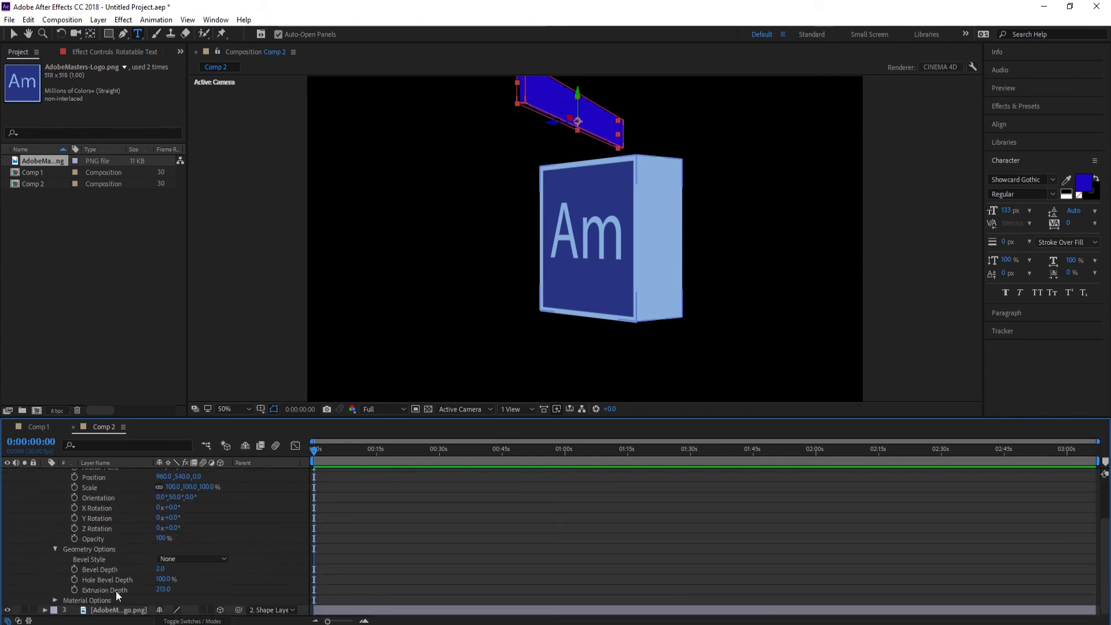